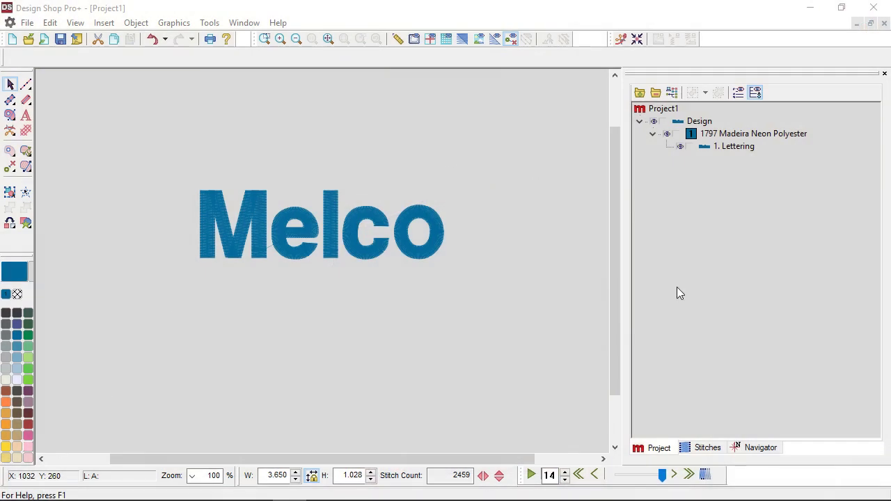
Open the object properties of the Melco lettering to its letter settings
left_click(382, 213)
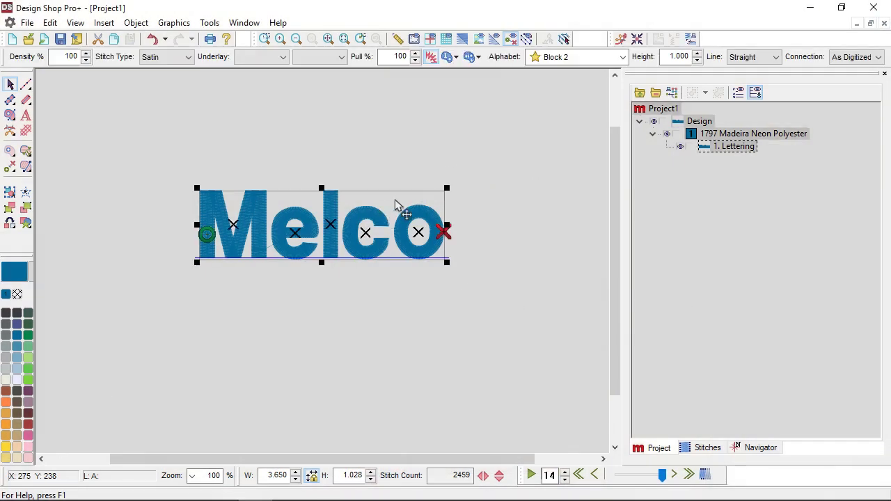
right_click(404, 202)
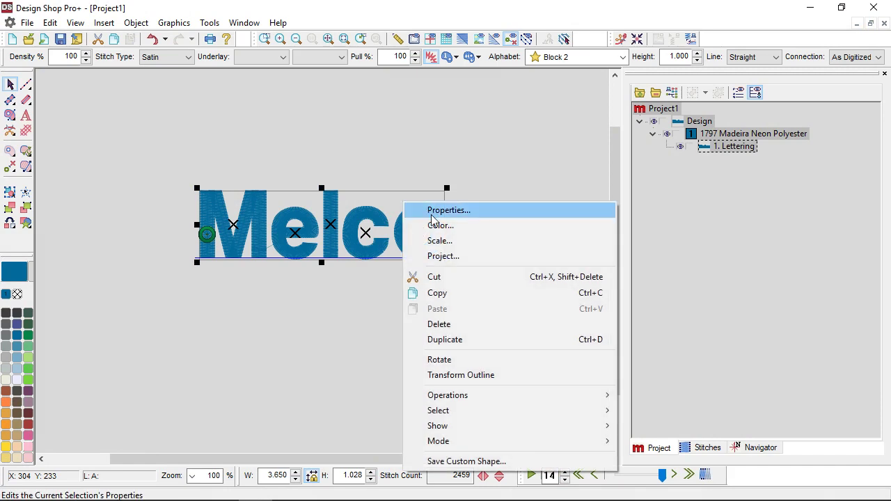
left_click(432, 218)
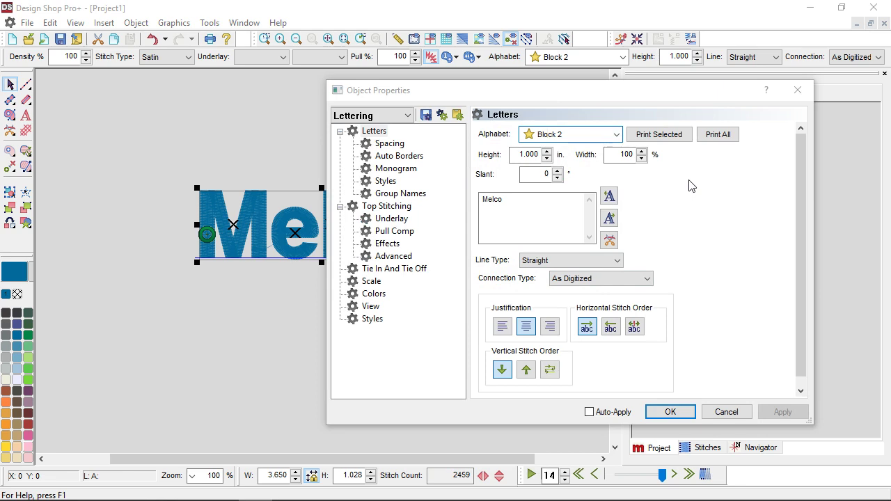
left_click(617, 135)
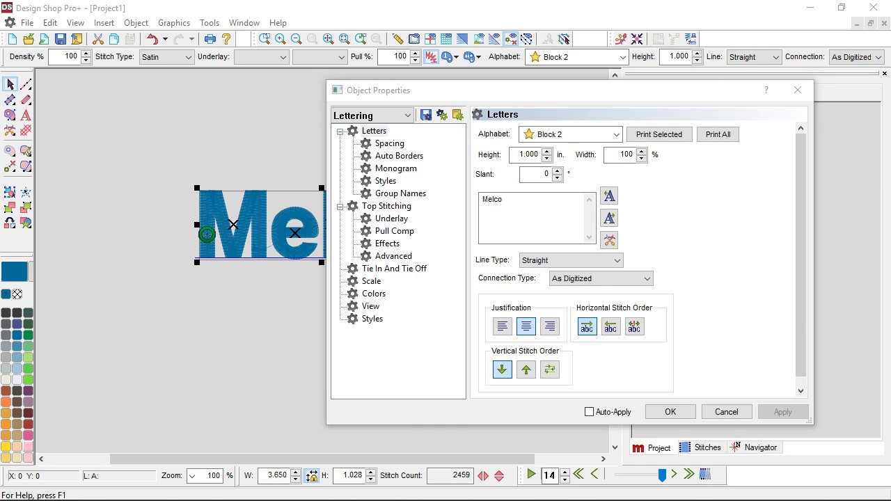
Set the height of the Melco lettering to 0.75 in and apply it
double_click(528, 154)
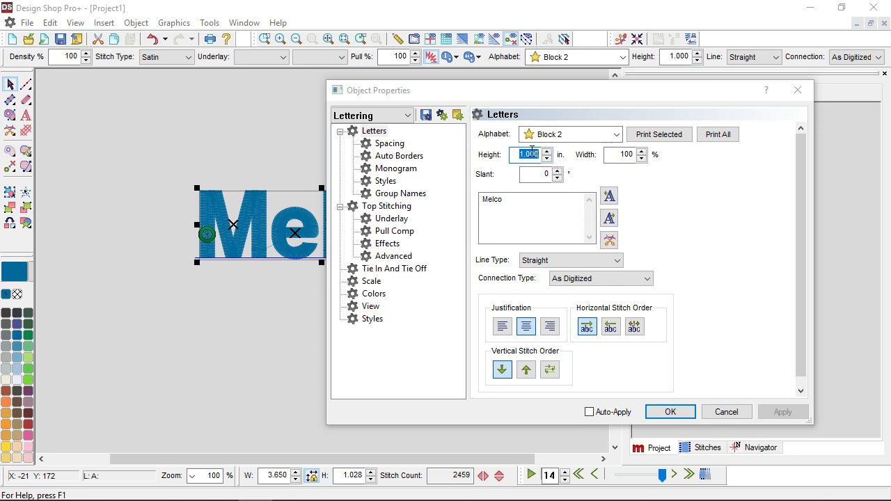
key("BackSpace")
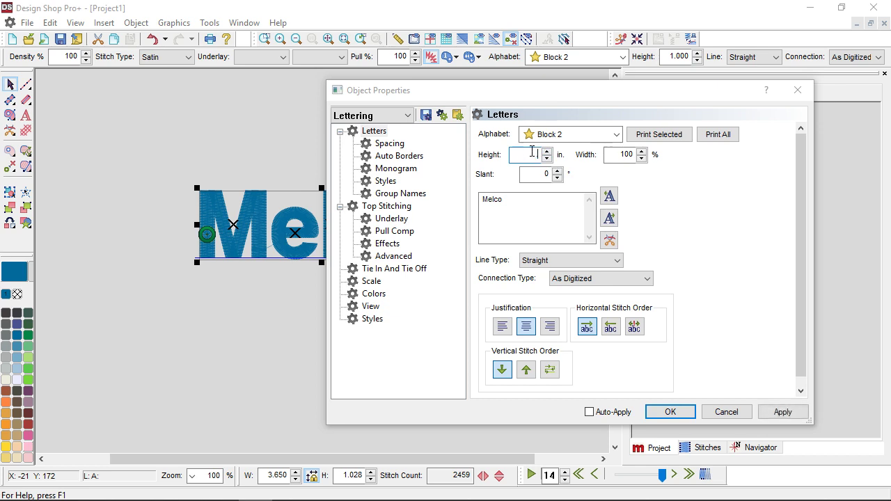
type(".75")
left_click(783, 413)
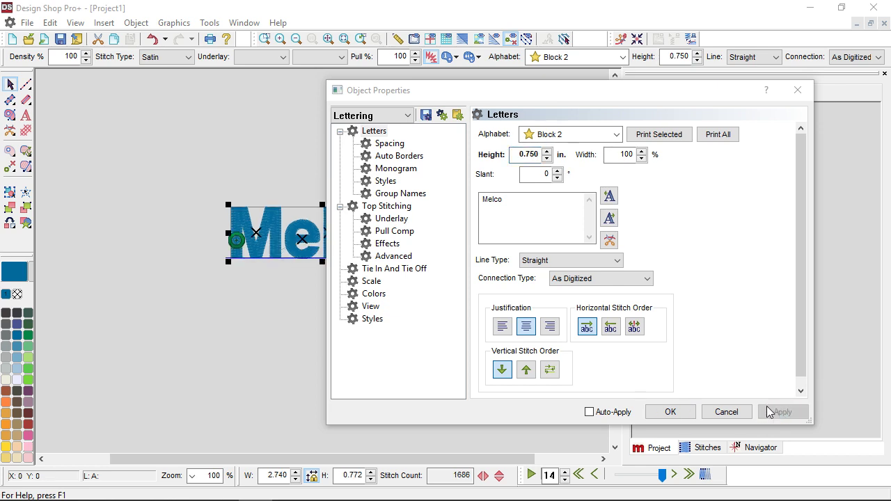
Move the properties dialog clear of the design, reposition the Melco lettering in the free canvas area, and leave it selected
left_click_drag(431, 98, 507, 91)
left_click_drag(368, 219, 249, 187)
left_click(316, 303)
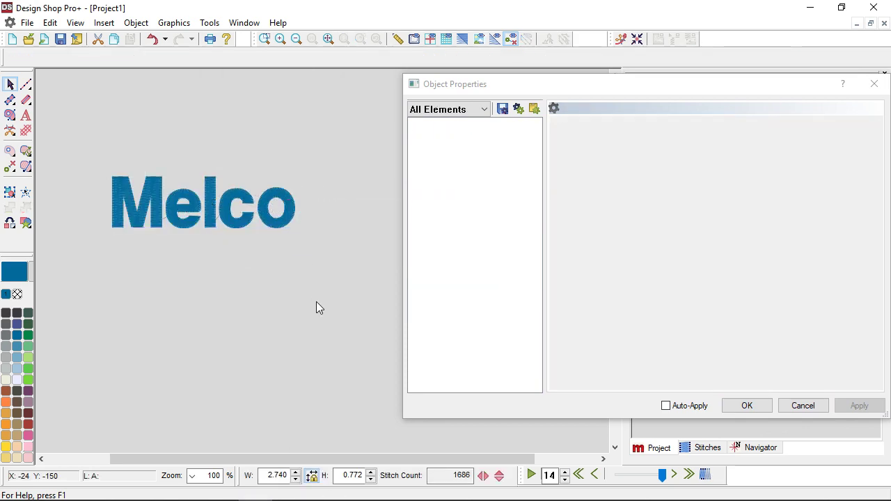
left_click(245, 227)
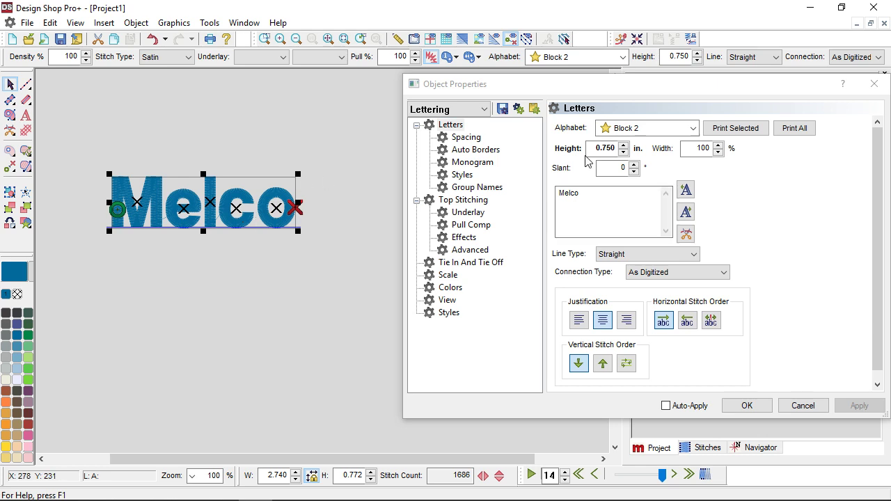
Change the lettering text to "Melcoy" and apply it
left_click(586, 194)
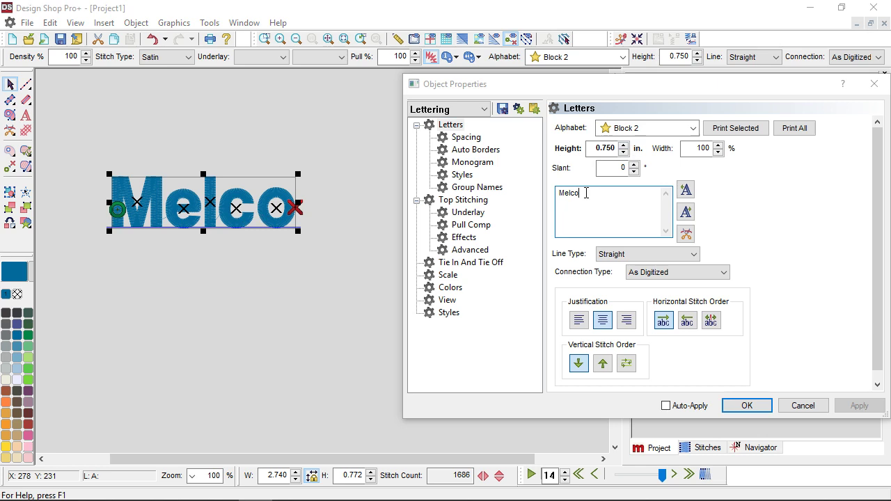
type("y")
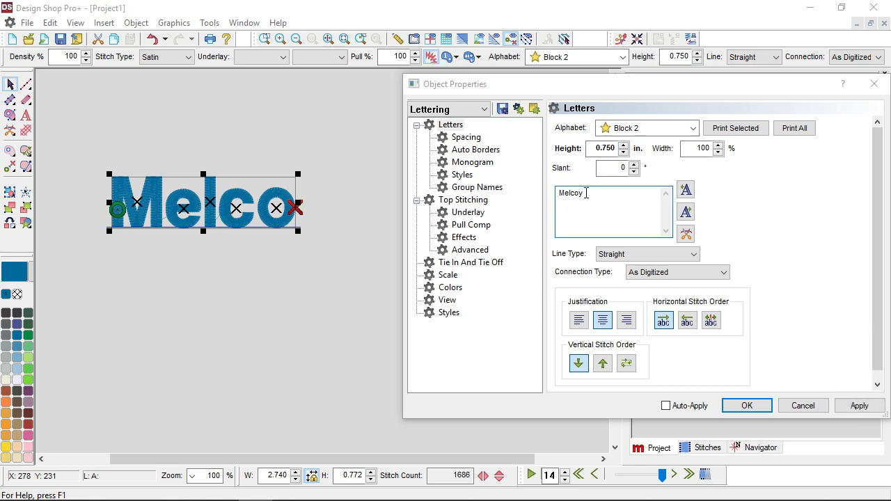
left_click(869, 408)
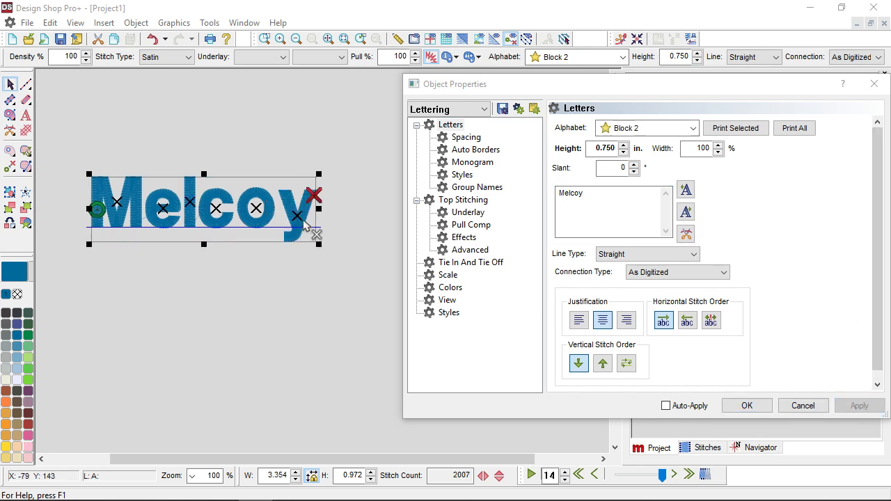
left_click(601, 148)
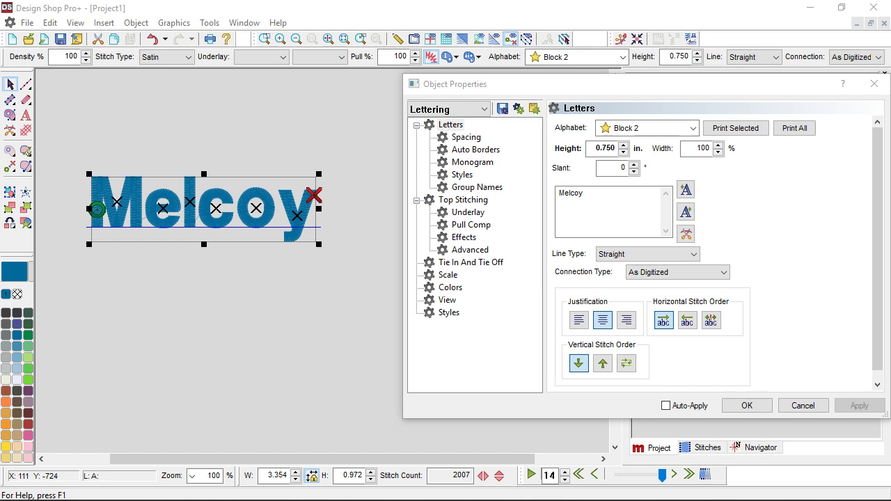
left_click_drag(329, 226, 388, 224)
left_click_drag(80, 226, 44, 225)
left_click_drag(88, 178, 45, 179)
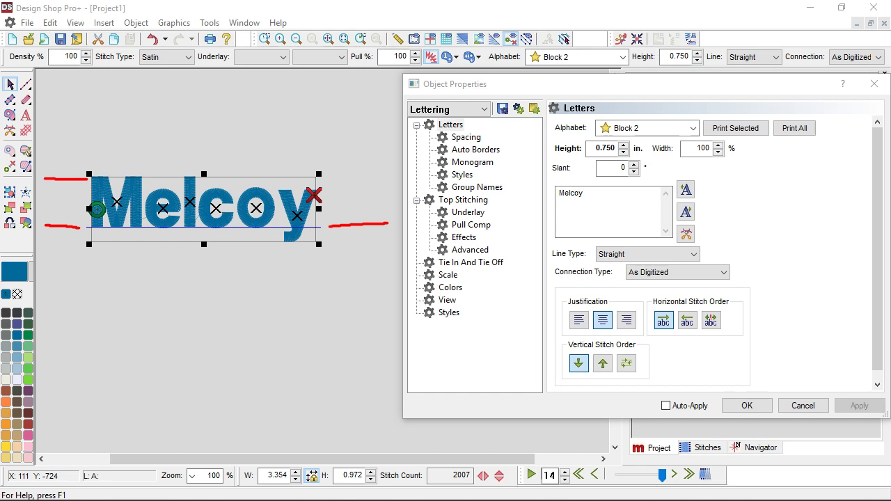
mouse_move(335, 241)
left_mouse_down()
mouse_move(380, 241)
mouse_move(339, 240)
mouse_move(352, 237)
left_mouse_up()
mouse_move(372, 226)
left_mouse_down()
mouse_move(368, 238)
mouse_move(378, 240)
mouse_move(379, 224)
left_mouse_up()
key("Escape")
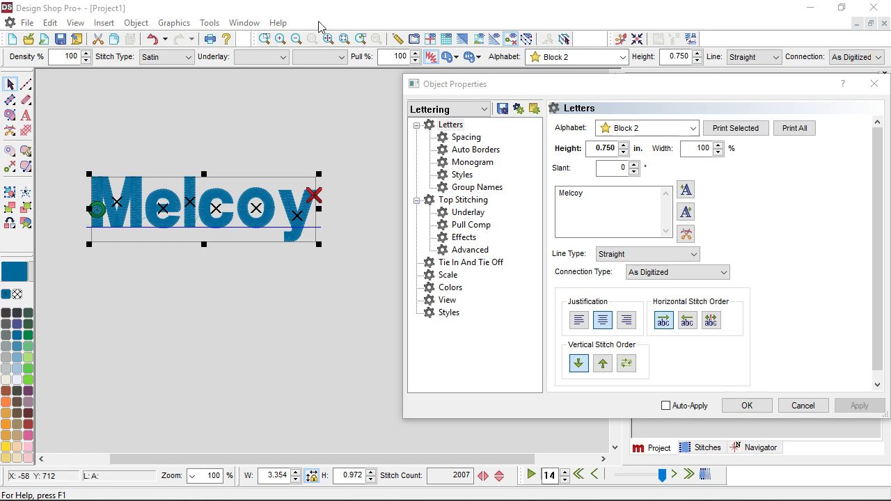
left_click(470, 103)
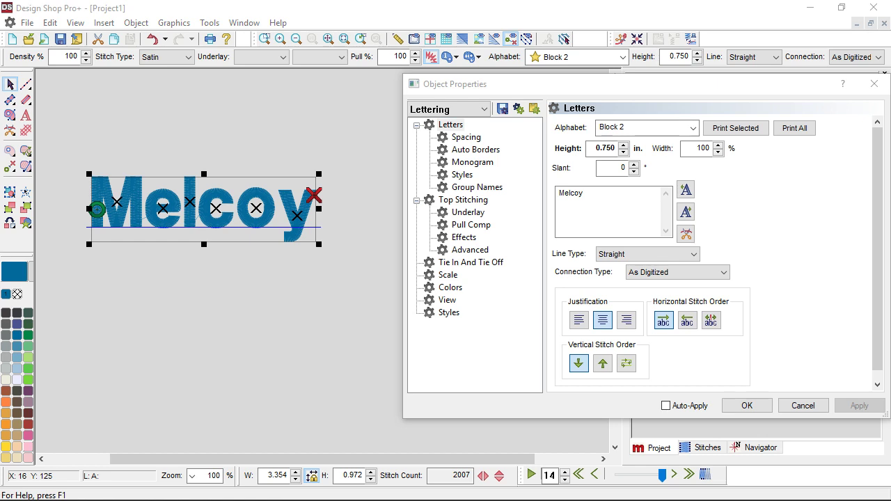
mouse_move(329, 177)
left_mouse_down()
mouse_move(352, 177)
mouse_move(355, 224)
mouse_move(329, 228)
left_mouse_up()
Set the height of the Melcoy lettering to 1 in and apply it
double_click(607, 149)
type("1")
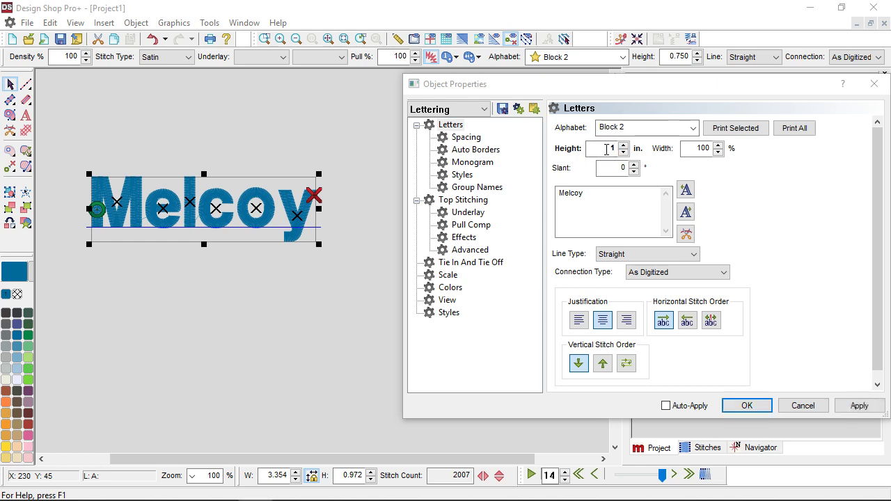
key("Return")
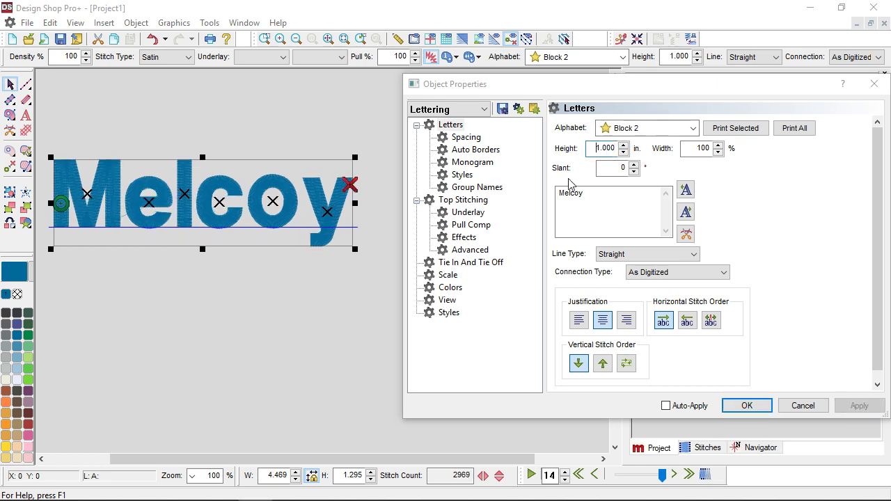
Set the width of the Melcoy lettering to 80% and apply it
left_click(689, 150)
double_click(690, 150)
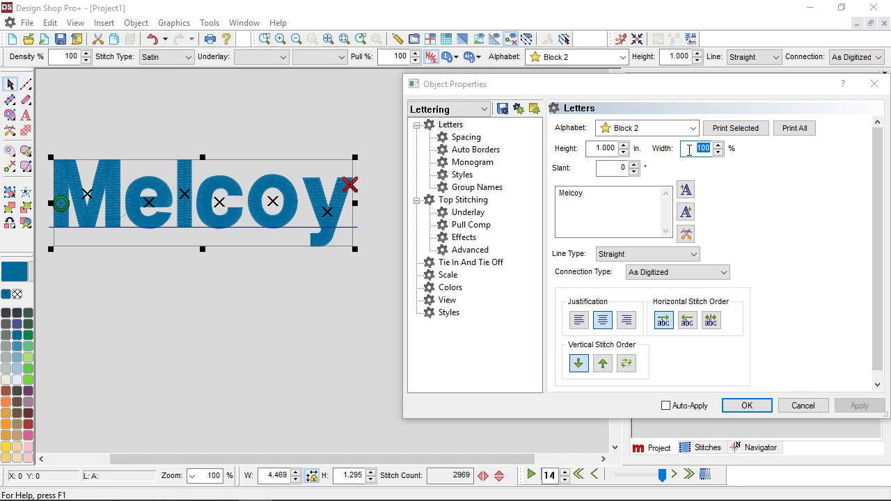
type("80")
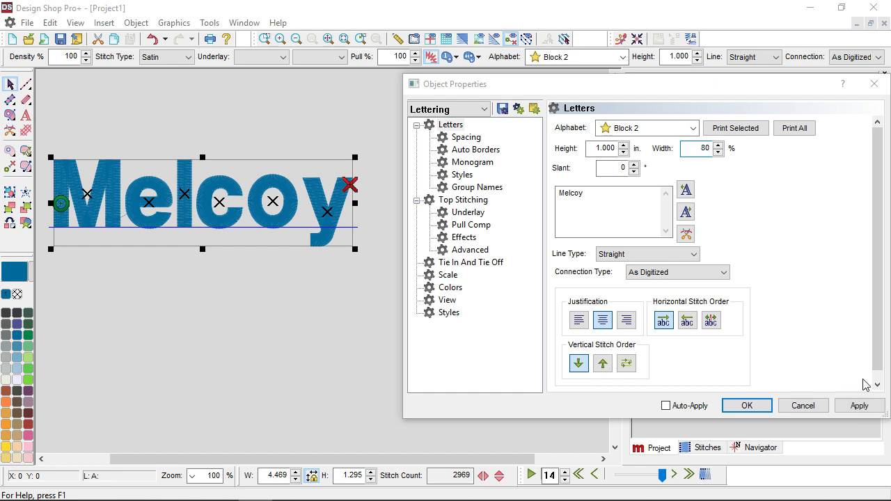
left_click(866, 409)
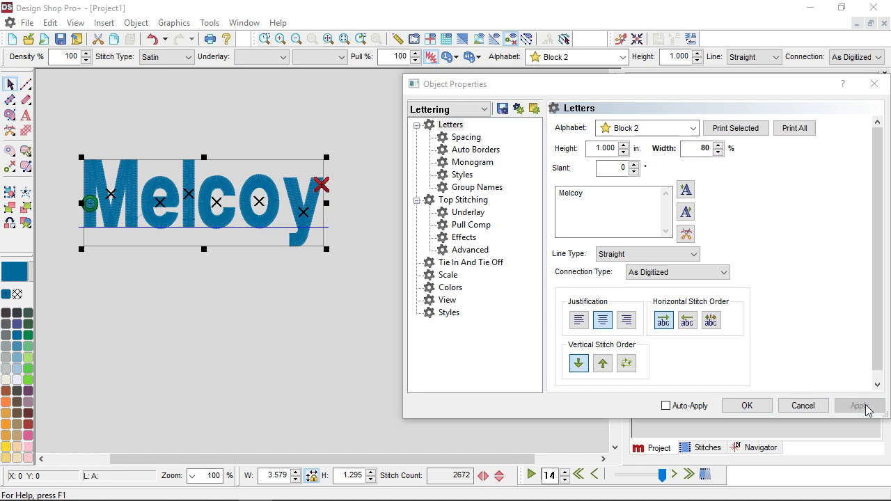
Remove the final "y" so the lettering text reads "Melco", and apply it
left_click(607, 201)
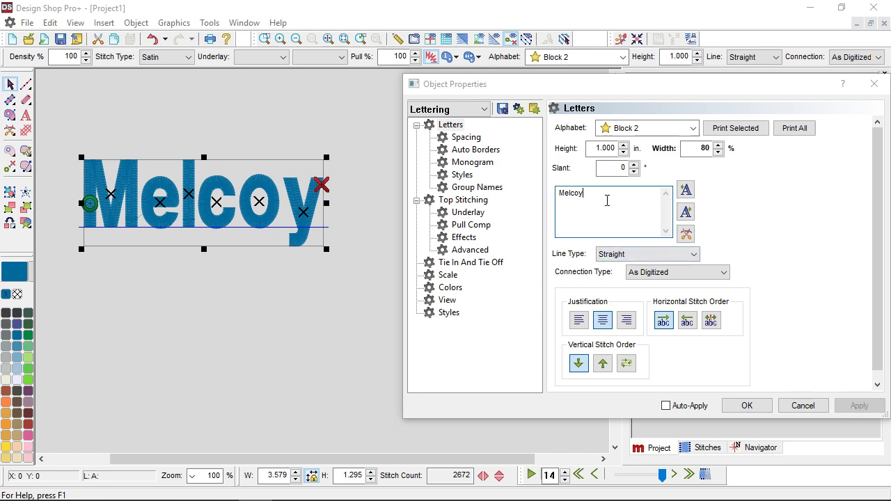
key("BackSpace")
left_click(856, 406)
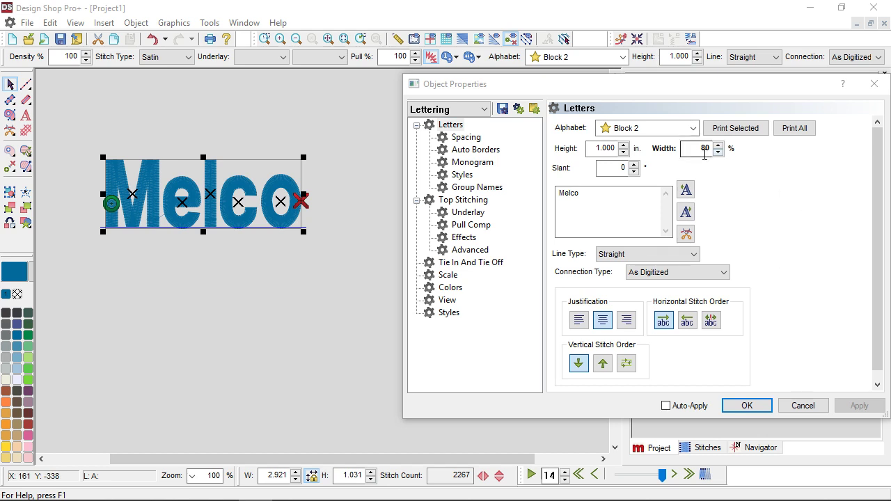
Apply a width of 120% to the Melco lettering, and return the width to 100%
type("120")
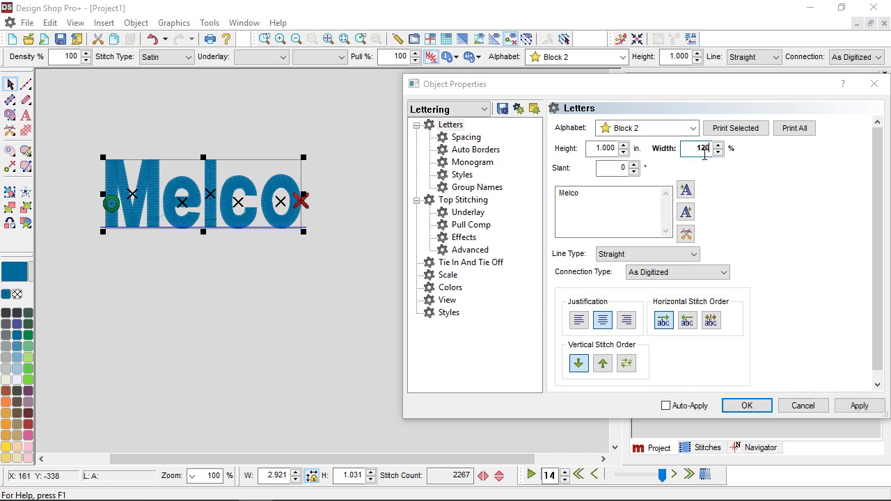
left_click(865, 407)
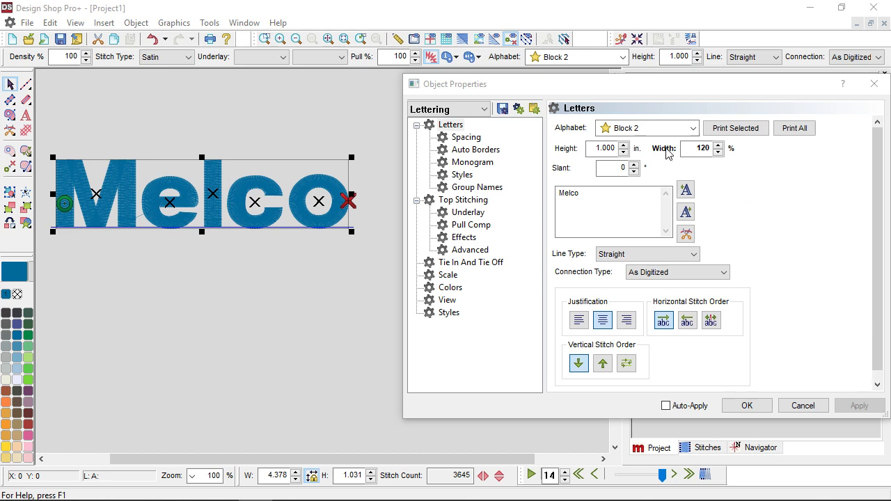
double_click(693, 151)
type("100")
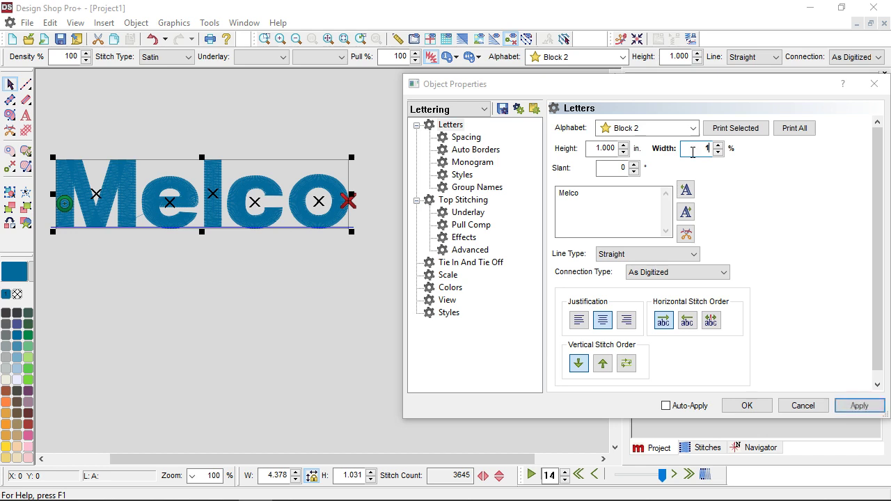
left_click(861, 407)
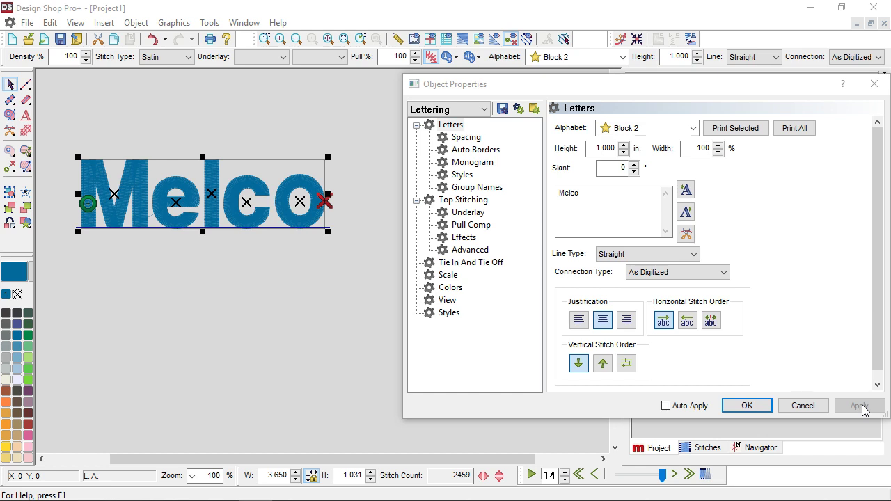
Apply a slant of 20° to the Melco lettering, and reverse it to -20°
left_click(622, 168)
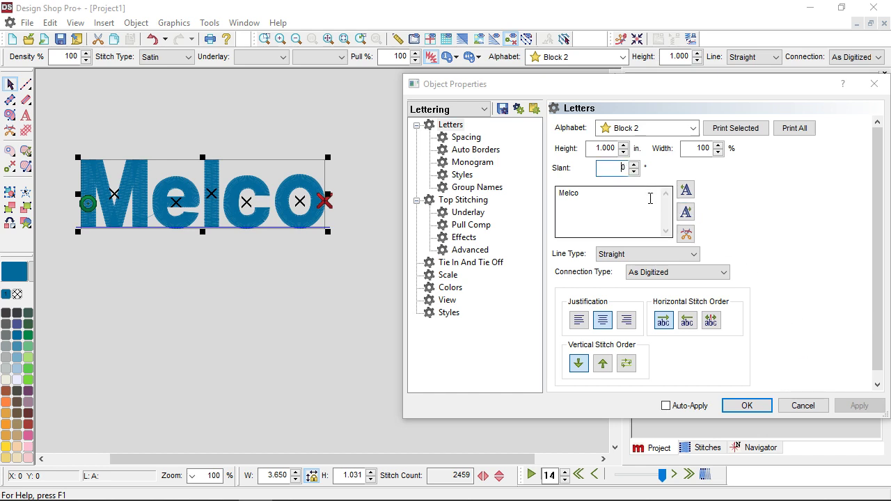
type("2")
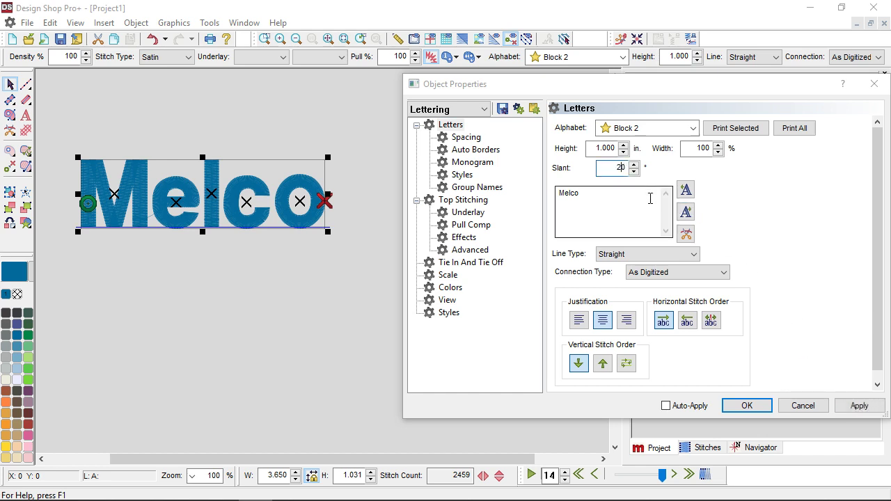
left_click(859, 406)
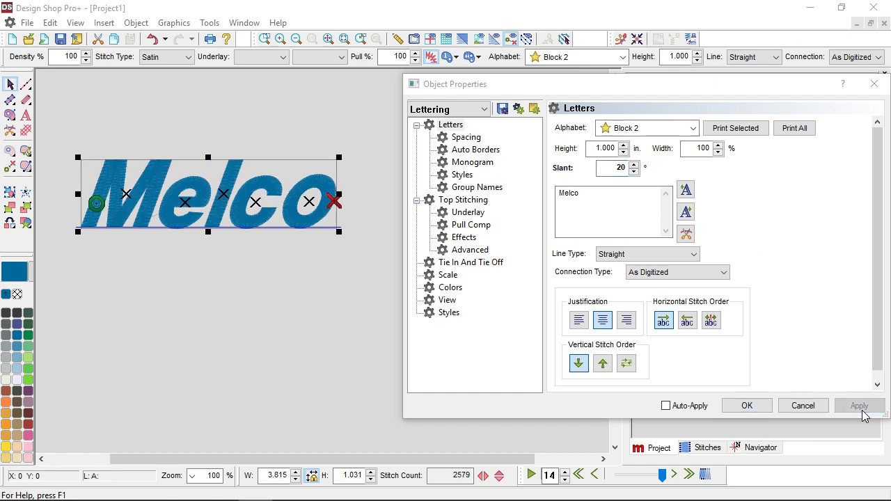
left_click(612, 168)
type("-")
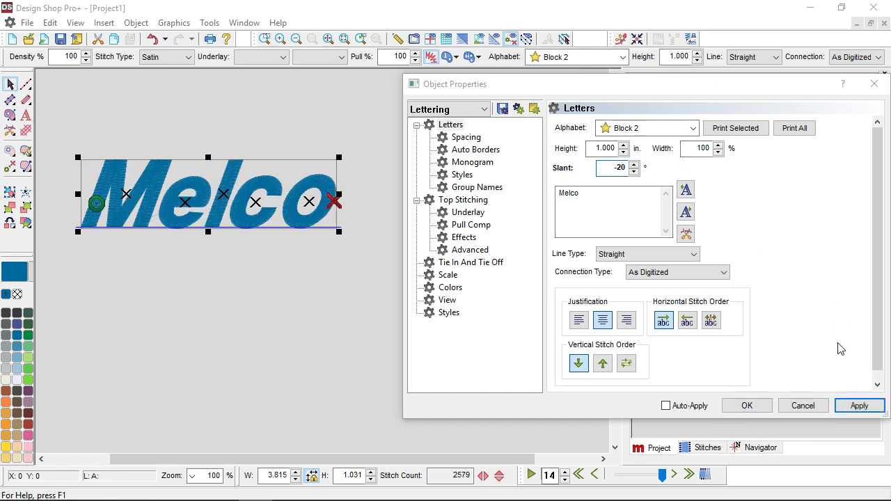
left_click(860, 407)
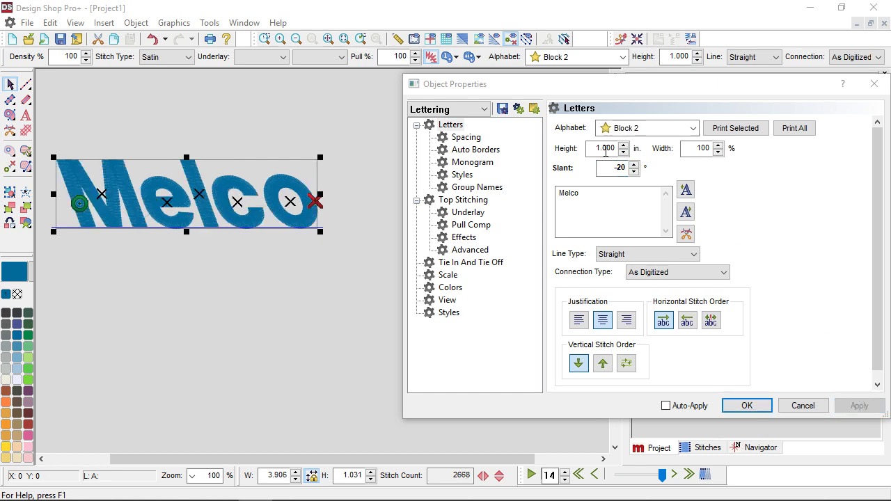
Set the slant of the Melco lettering to 0° and apply it
left_click_drag(596, 168, 630, 170)
type("0")
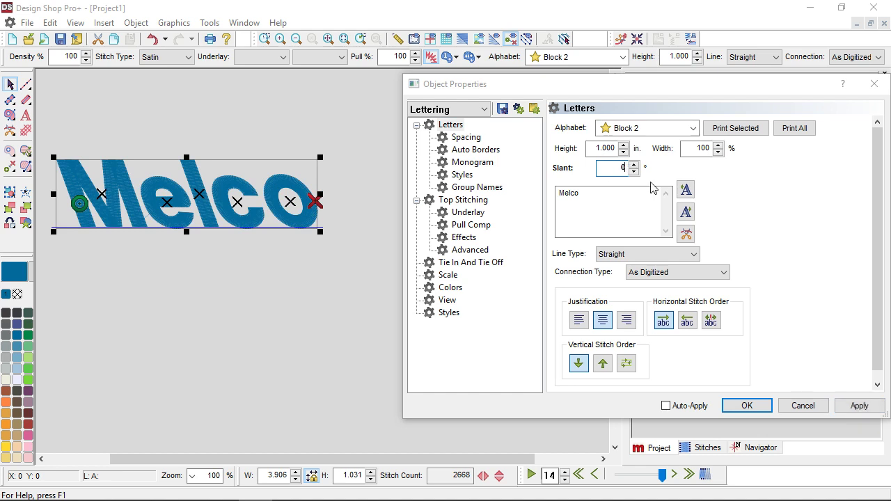
left_click(859, 406)
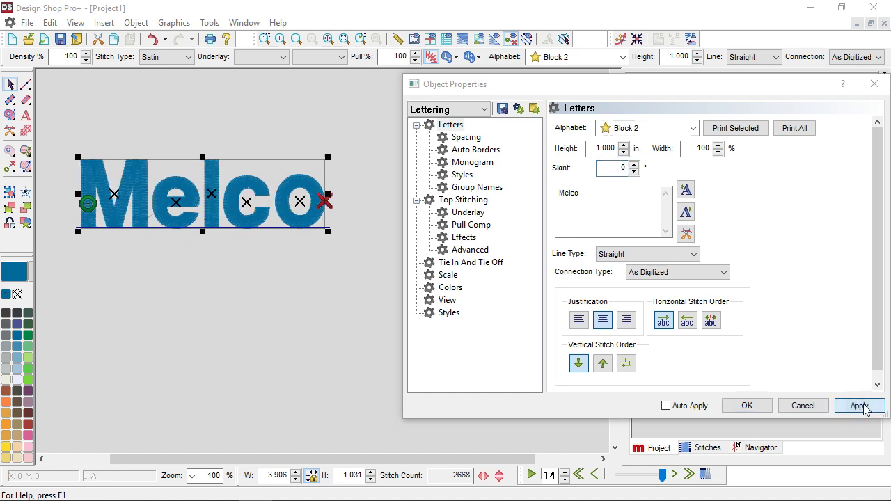
Apply a width of 10% to the Melco lettering, and return the width to 100%
double_click(697, 151)
type("10")
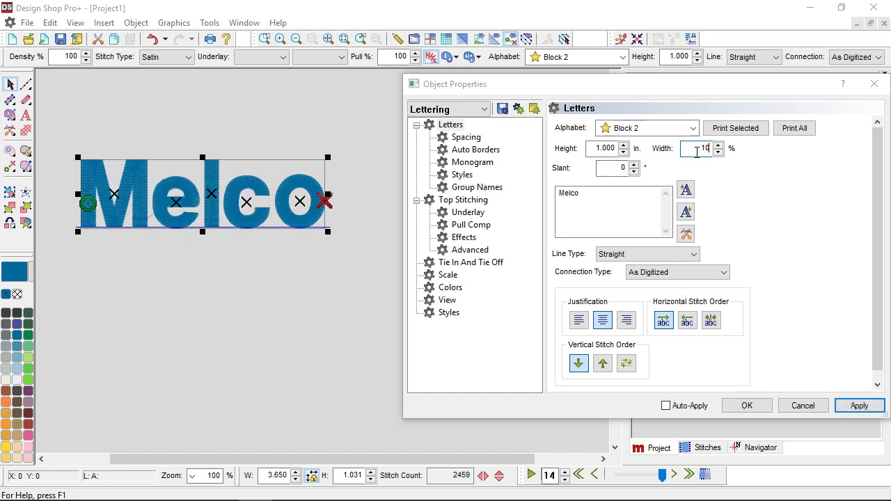
left_click(868, 406)
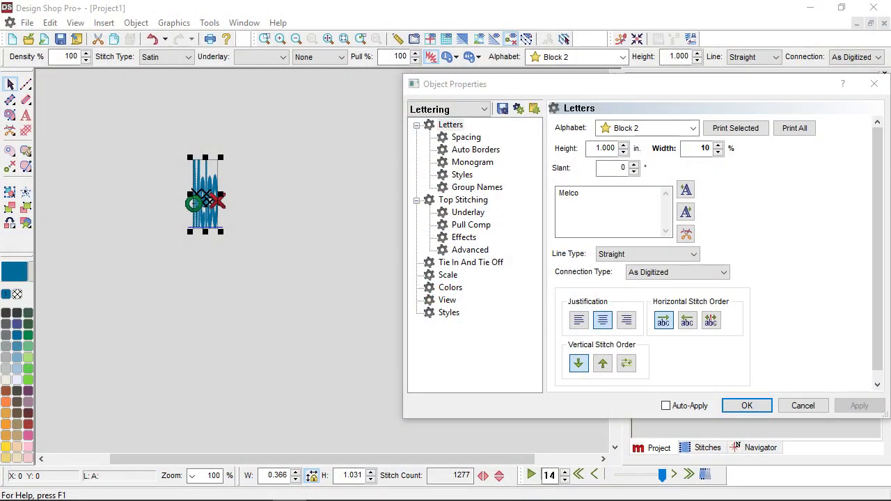
left_click(632, 128)
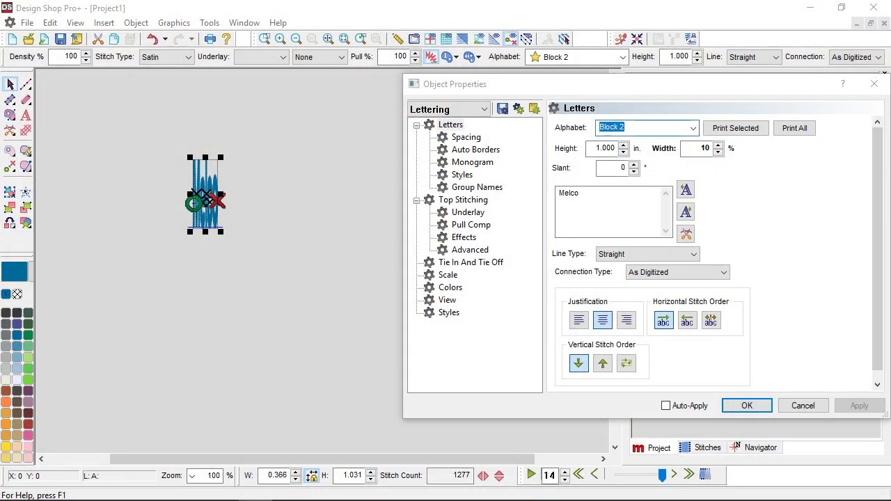
left_click(707, 150)
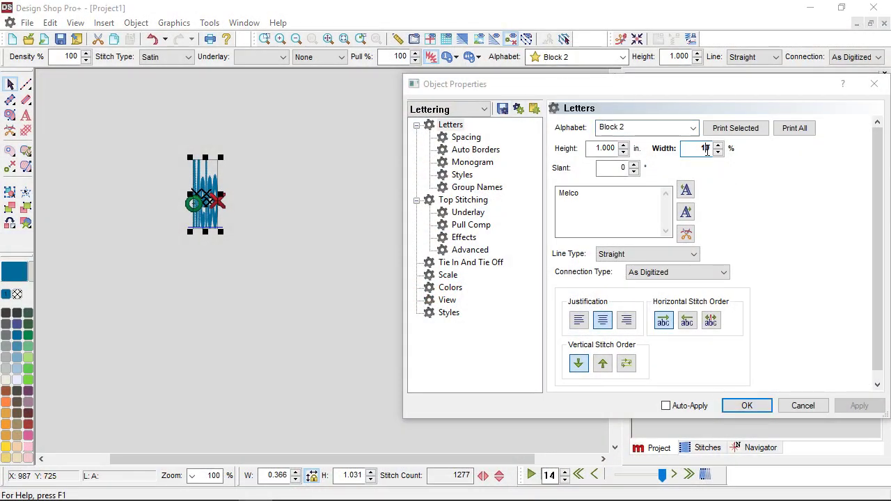
type("00")
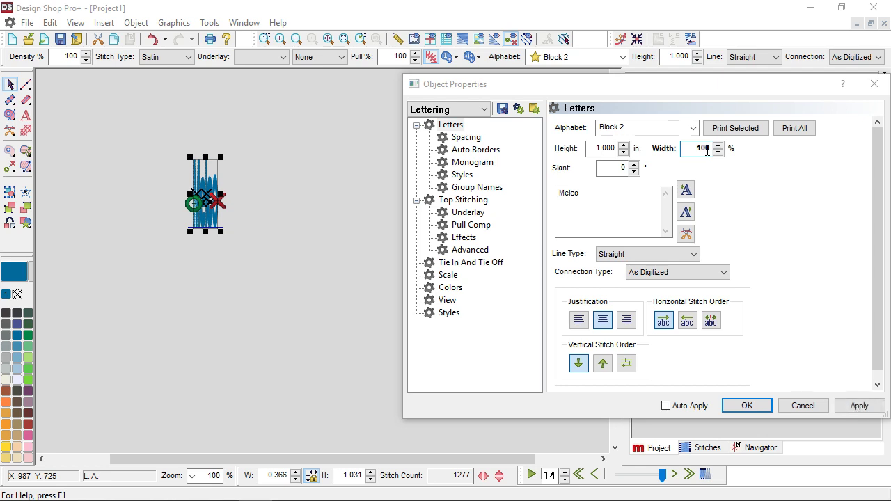
left_click(860, 406)
Apply a slant of 50° to the Melco lettering
left_click(622, 166)
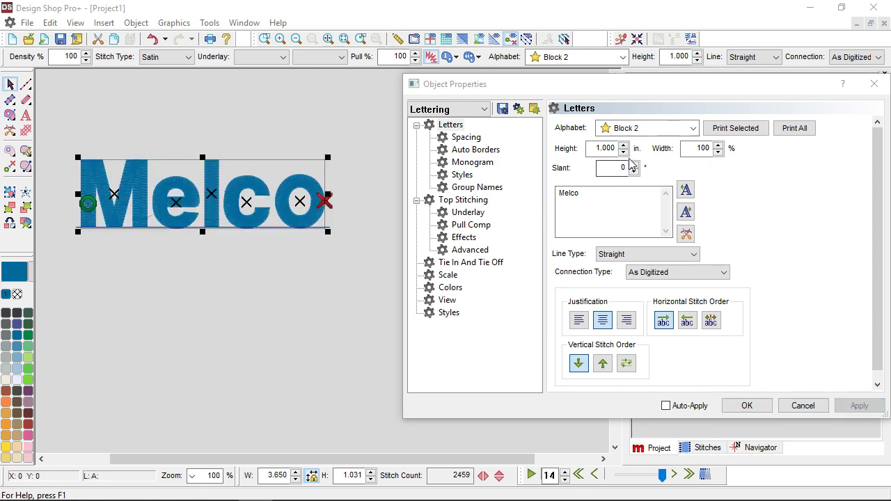
type("5")
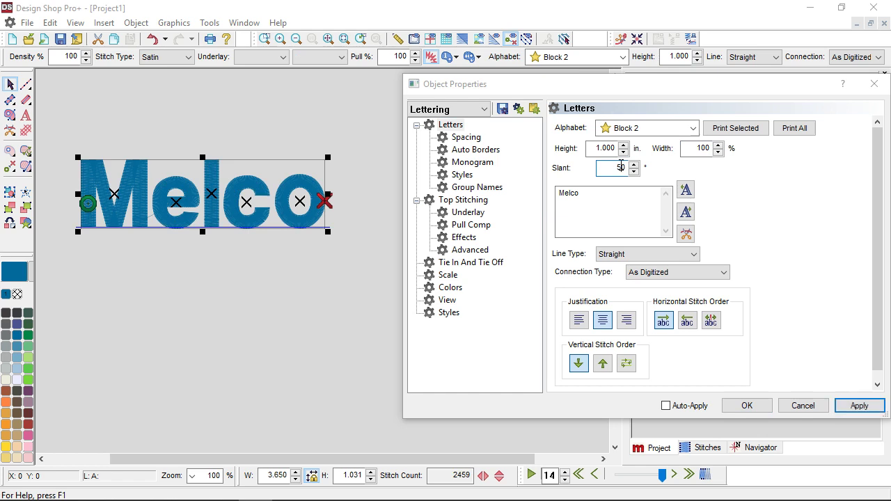
left_click(880, 408)
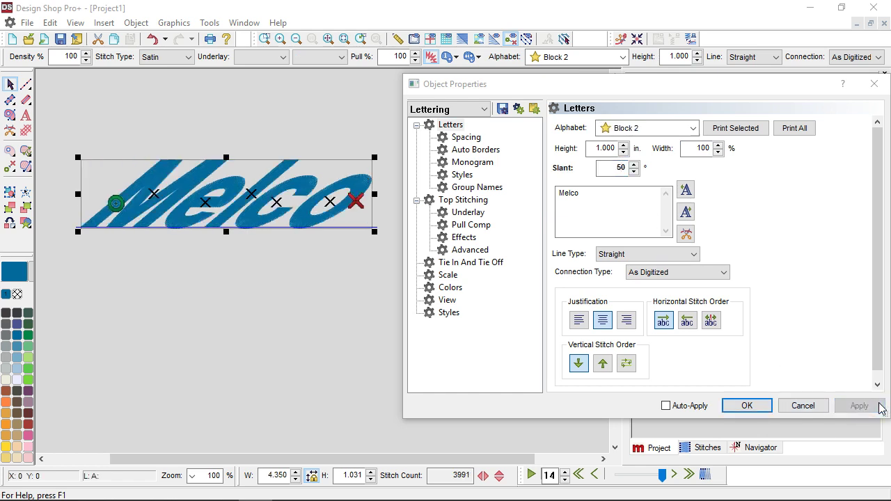
Examine how the stitches run in each slanted letter, from the "M" through to the final "o"
scroll(155, 191, "up", 3)
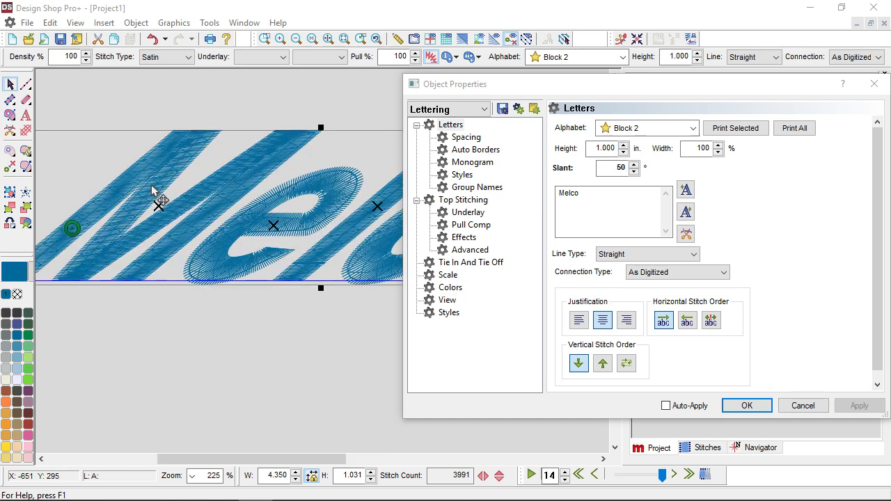
scroll(152, 187, "up", 2)
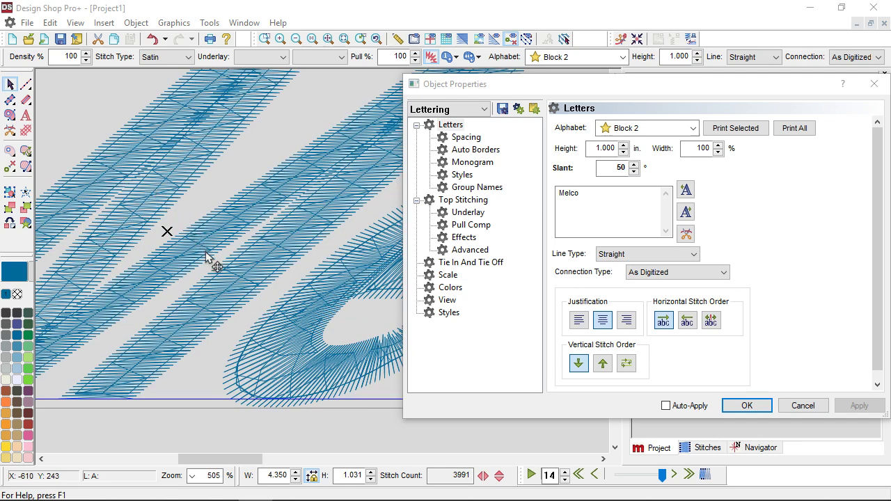
scroll(209, 257, "right", 8)
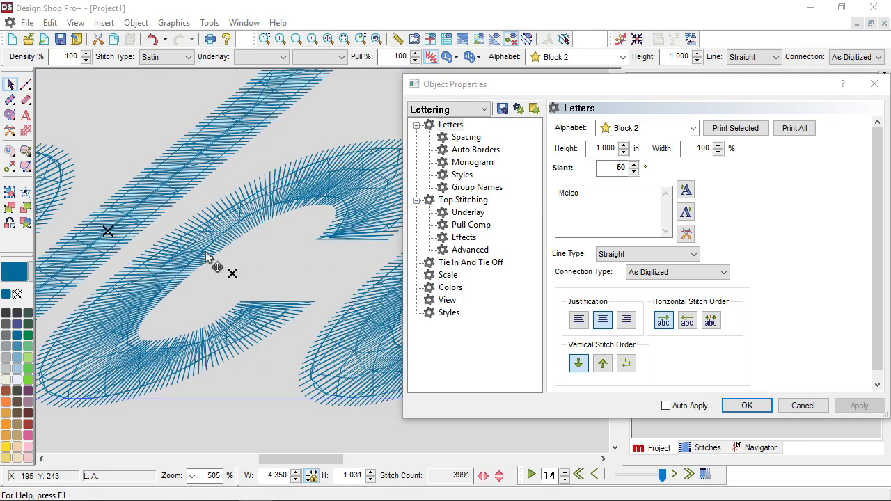
scroll(206, 255, "right", 4)
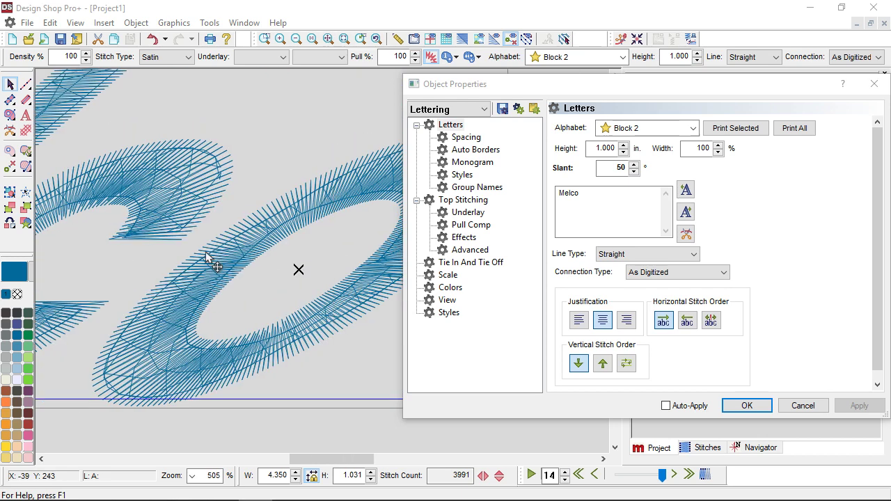
scroll(205, 252, "right", 2)
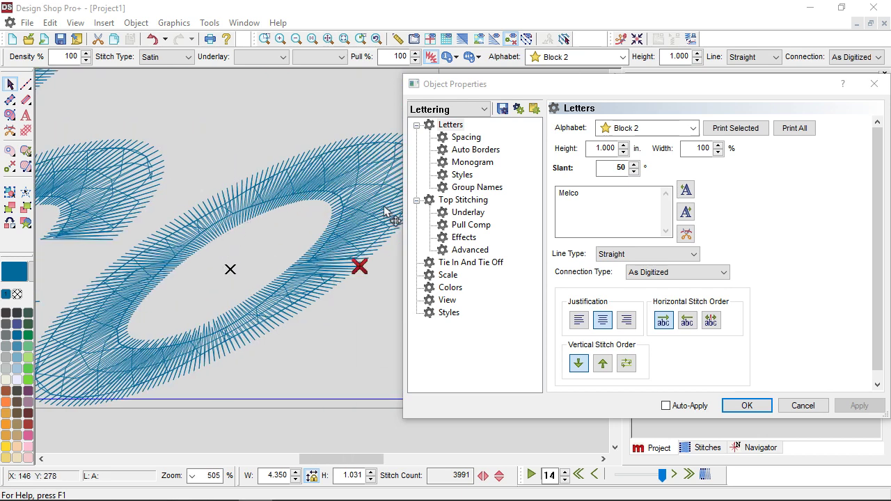
scroll(303, 258, "down", 4)
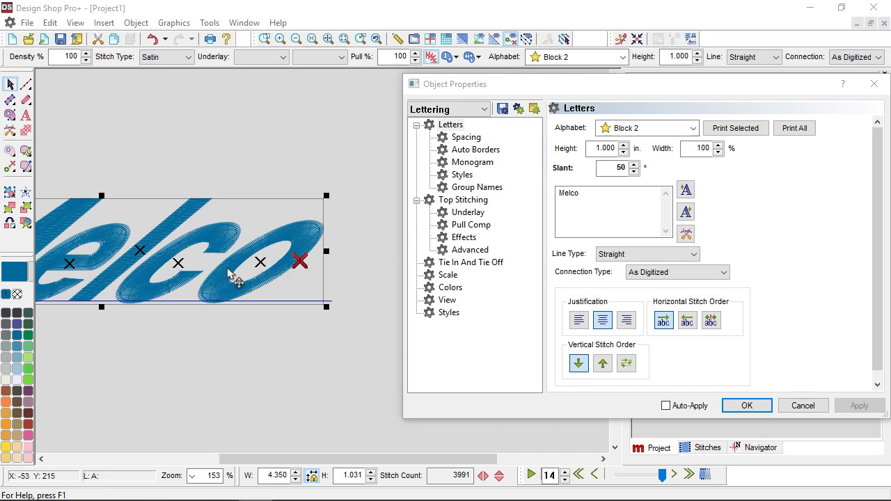
scroll(232, 273, "left", 6)
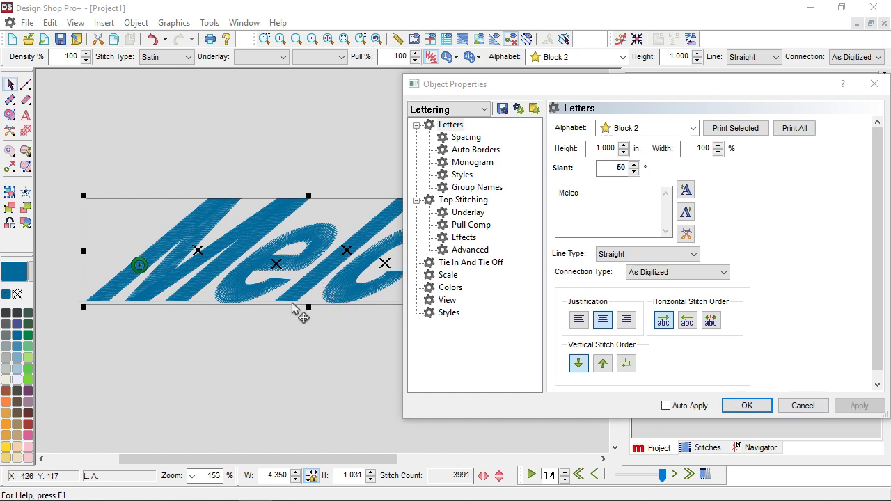
Return the slant of the Melco lettering to 0° and apply it
double_click(618, 167)
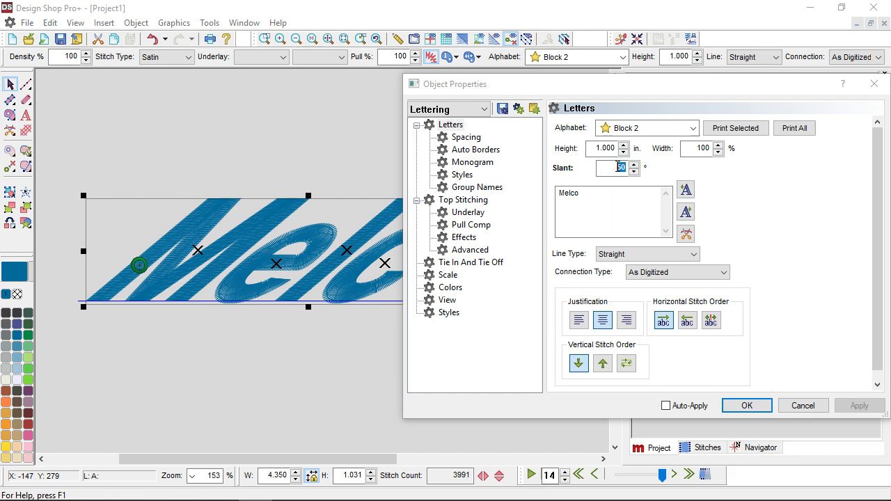
type("0")
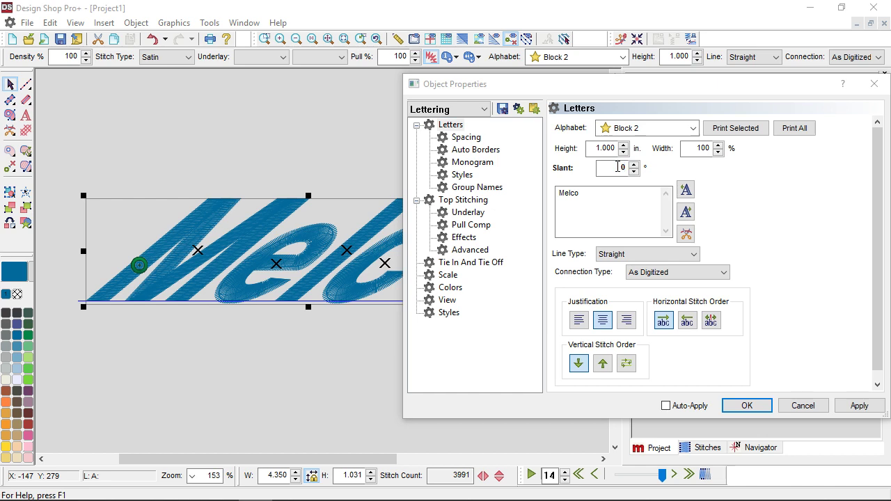
left_click(877, 409)
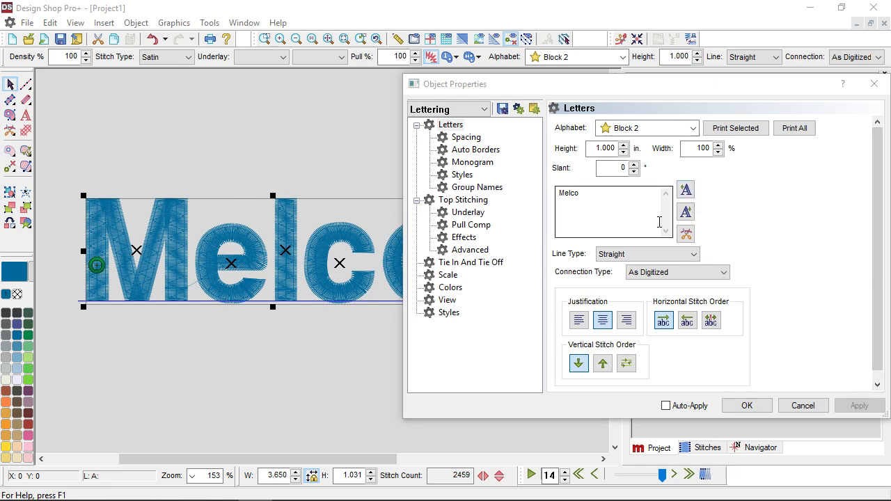
Examine the Tie In And Tie Off settings with their auto trim options, and return to the Letters settings
left_click(640, 209)
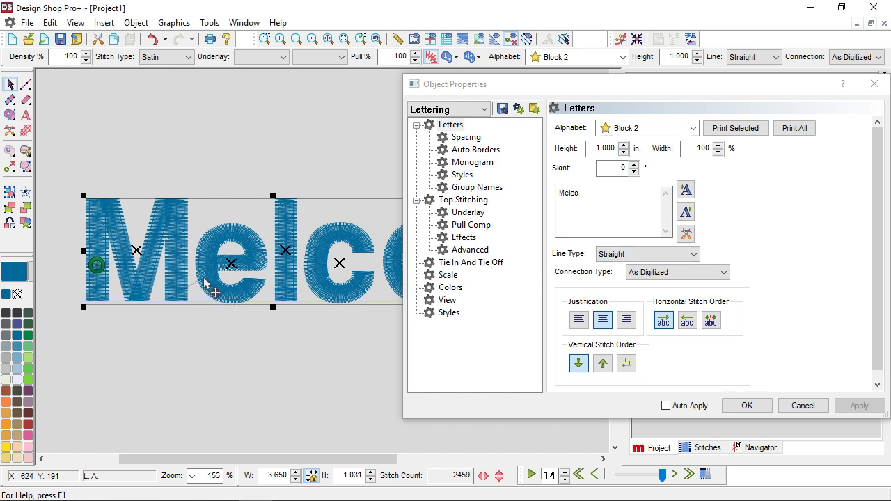
left_click(447, 266)
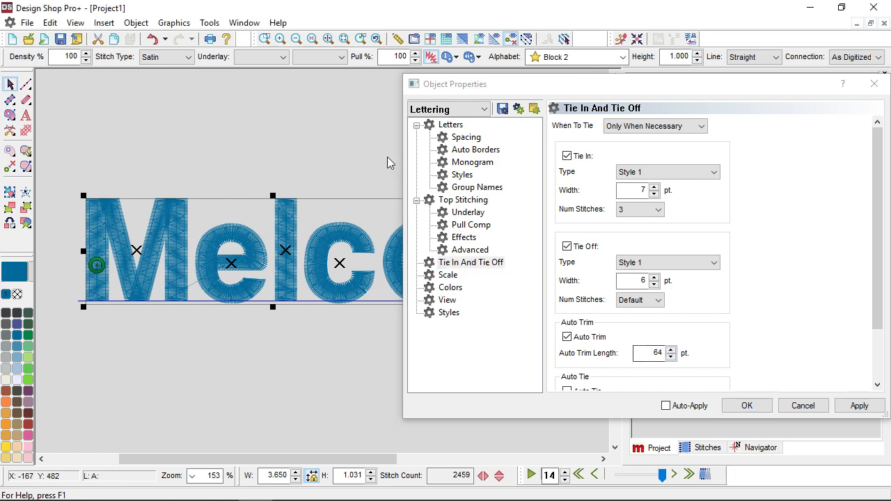
left_click(451, 125)
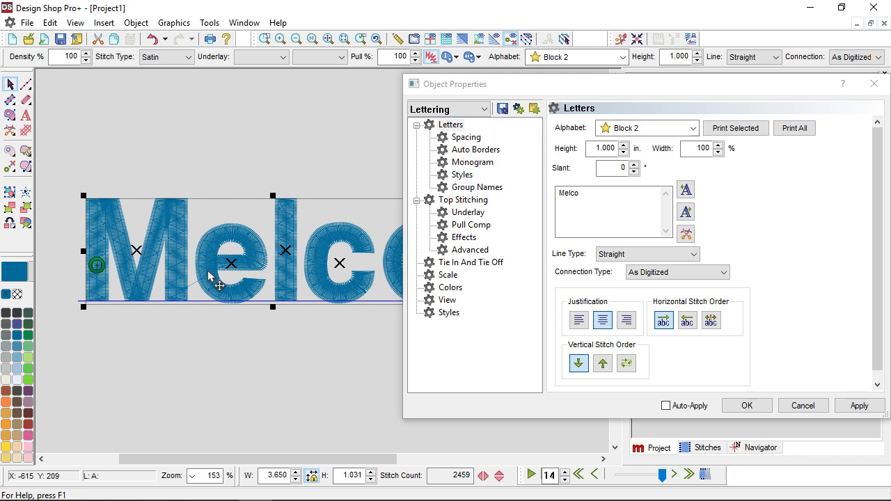
Insert a trim command between the "M" and the "e" of the Melco text, and apply it
left_click(563, 197)
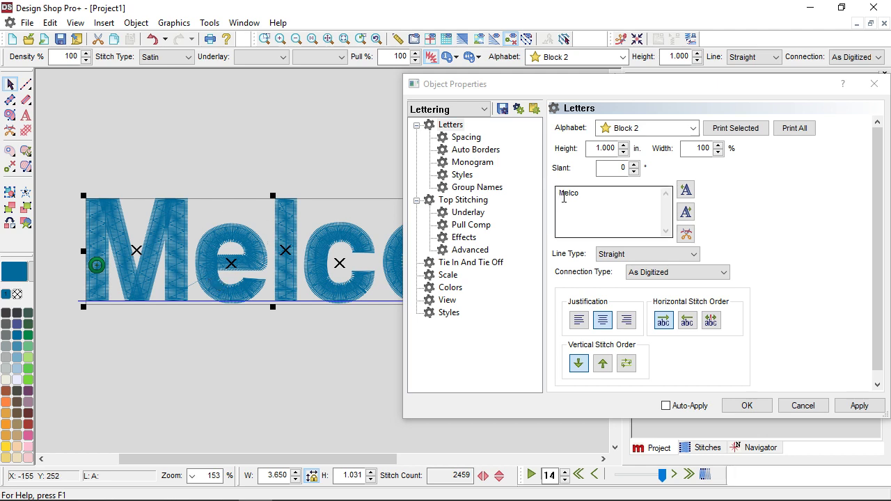
left_click(564, 197)
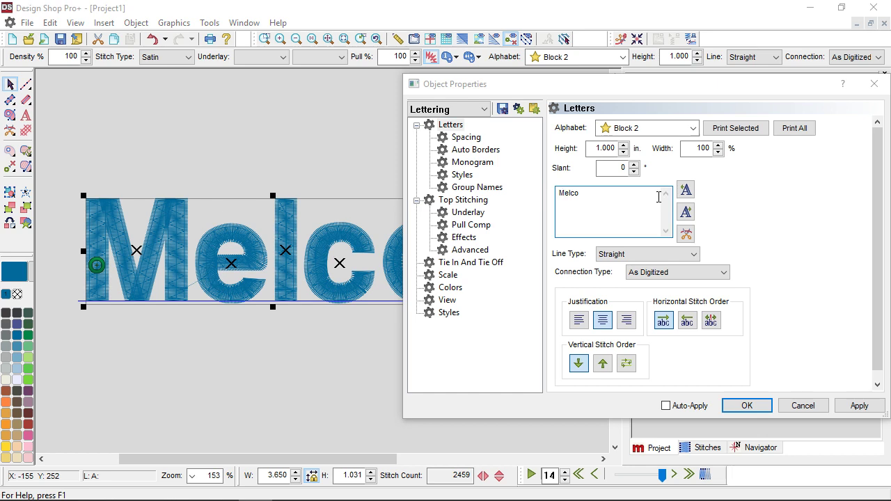
left_click(686, 235)
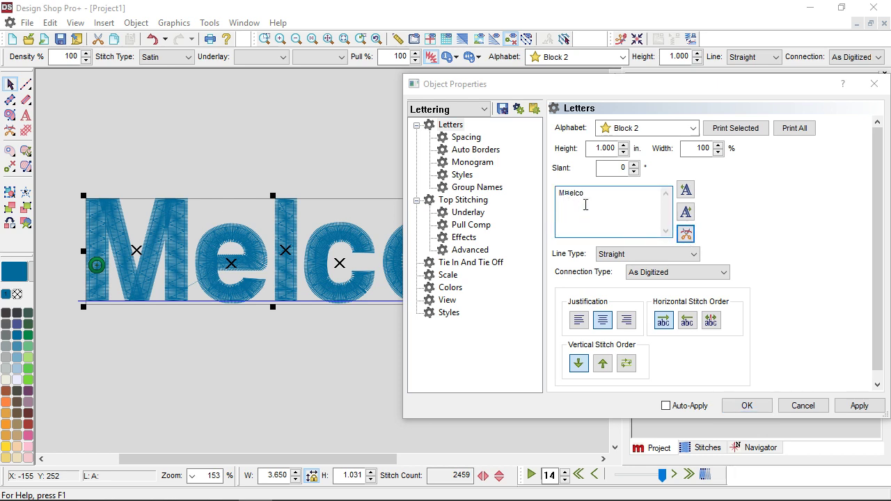
left_click(861, 407)
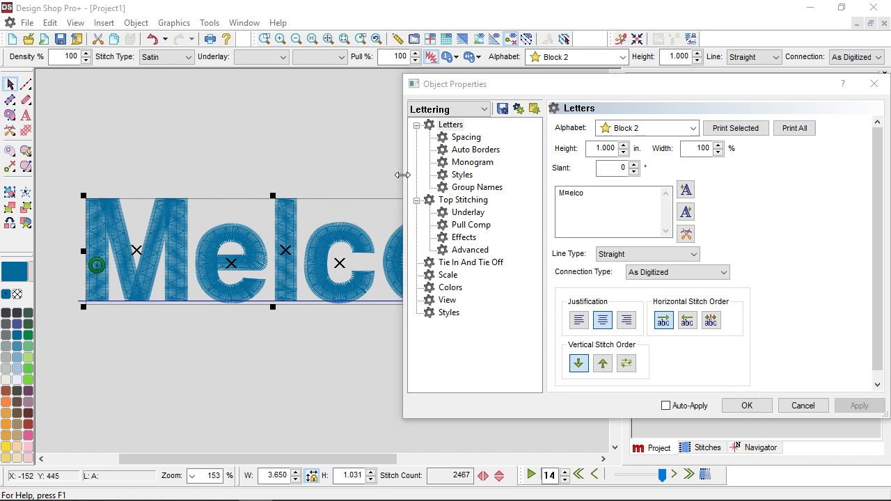
Move the properties dialog clear of the lettering, replace the lettering text with "Toy", and apply it
left_click_drag(462, 88, 502, 76)
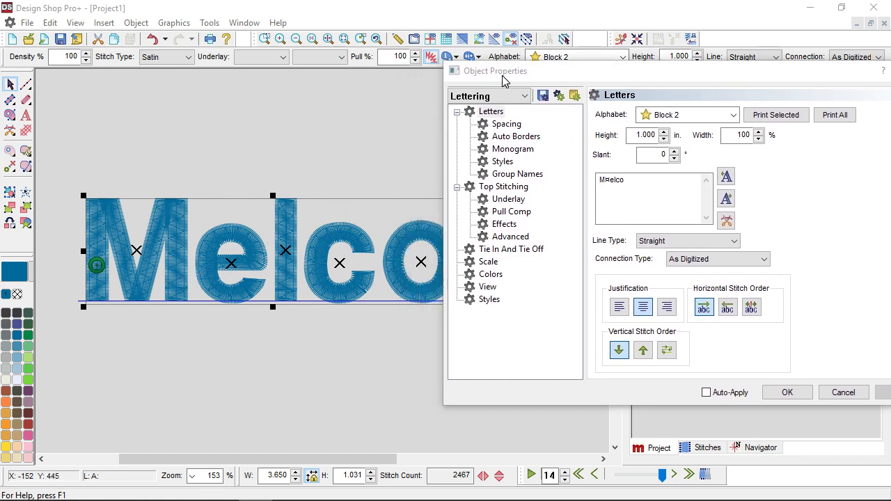
left_click_drag(638, 187, 571, 174)
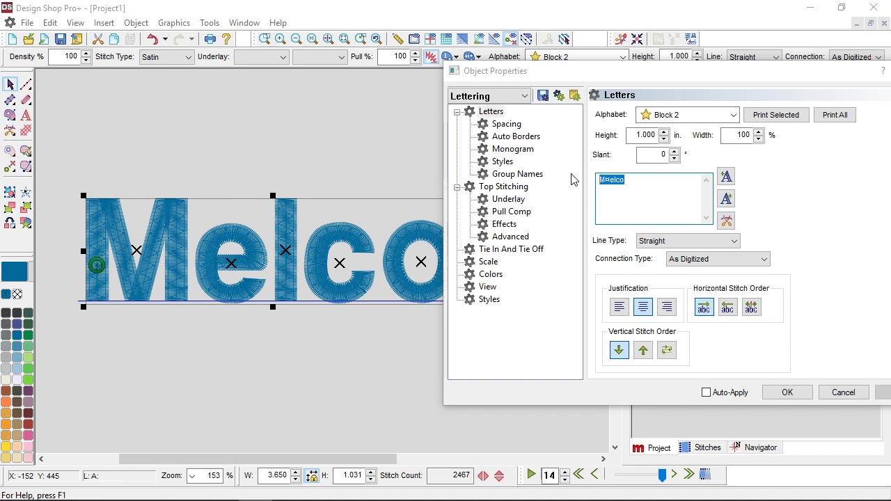
type("Toy")
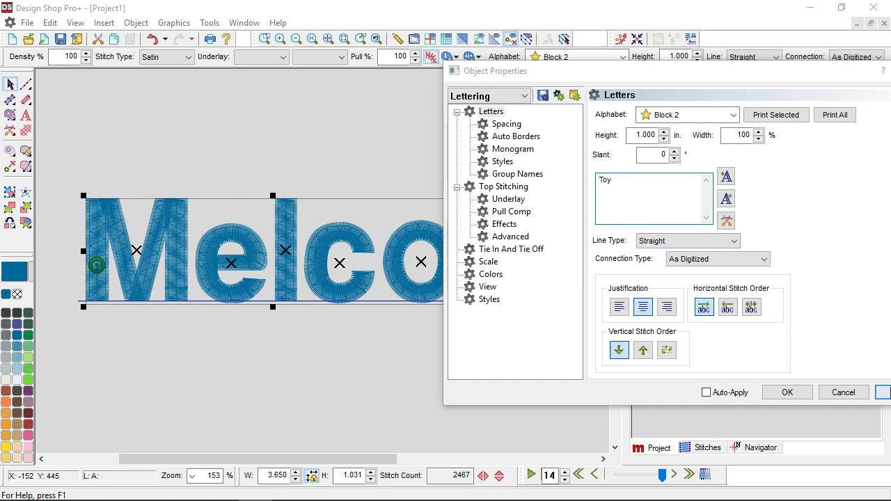
left_click(883, 392)
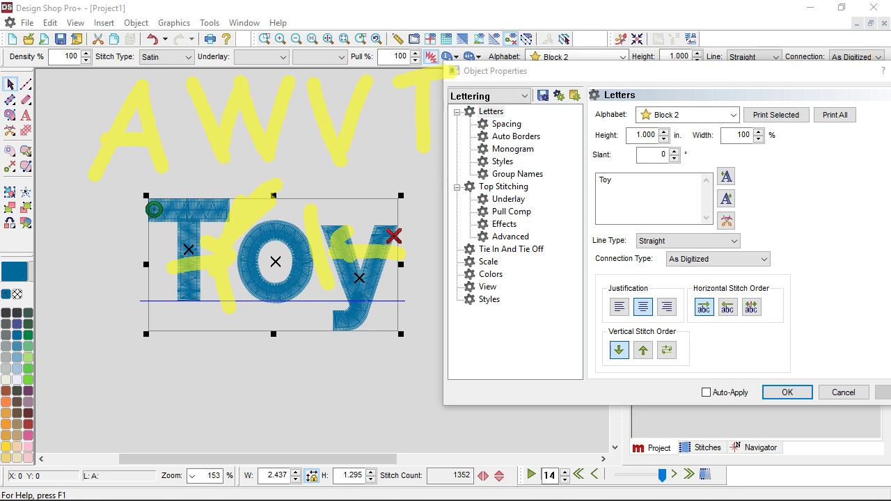
Insert one kerning command («) between the "T" and the "o" to bring them closer together, and apply it
key("Escape")
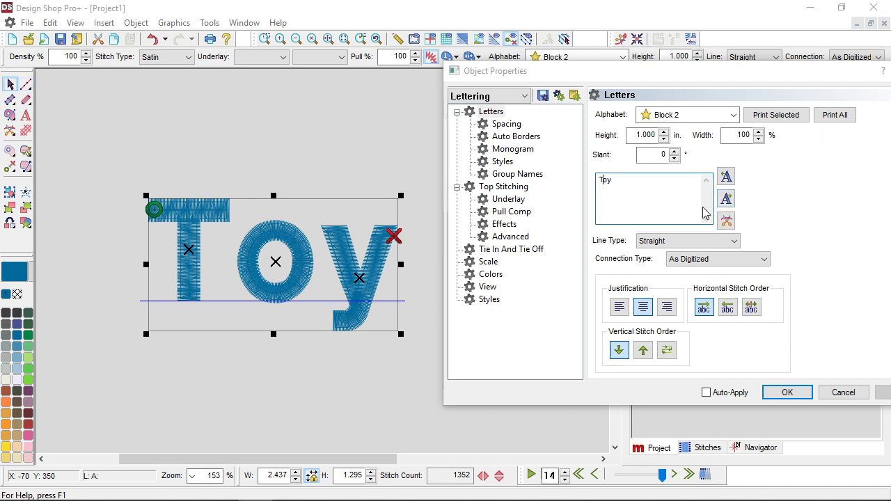
left_click(727, 180)
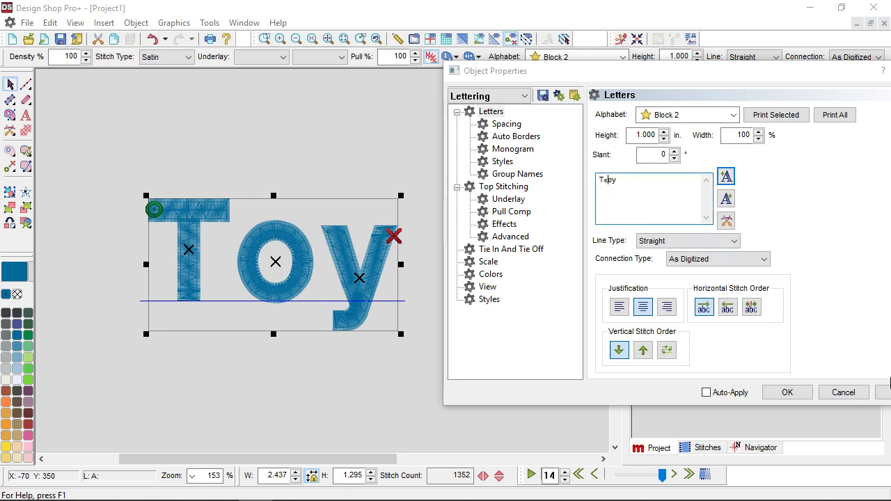
left_click(883, 395)
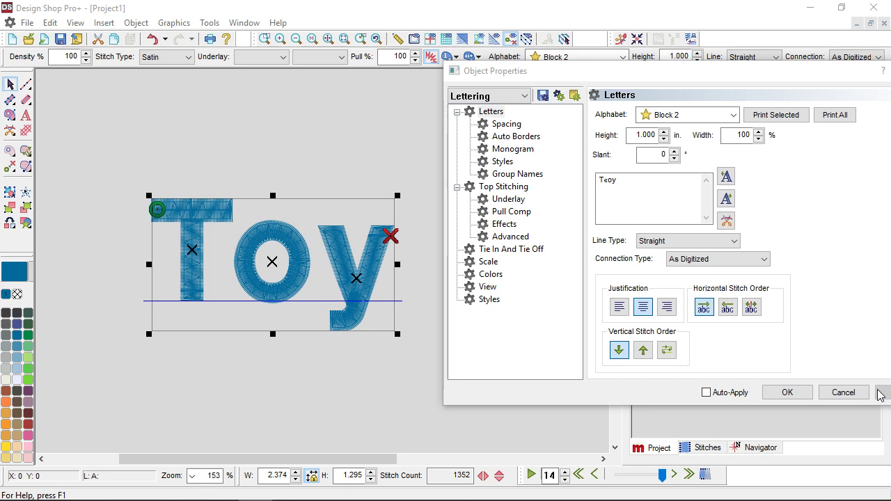
Insert a second kerning command («) between the "T" and "o" and one between the "o" and "y", and apply them
left_click(606, 179)
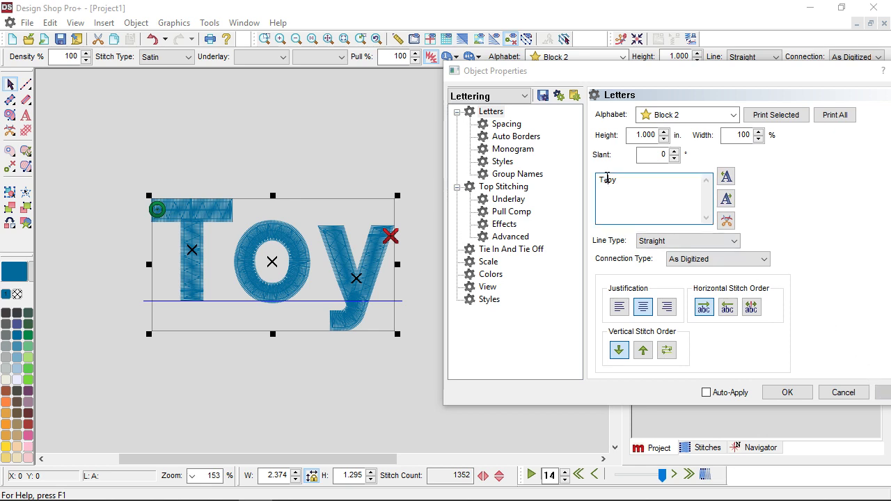
left_click(727, 180)
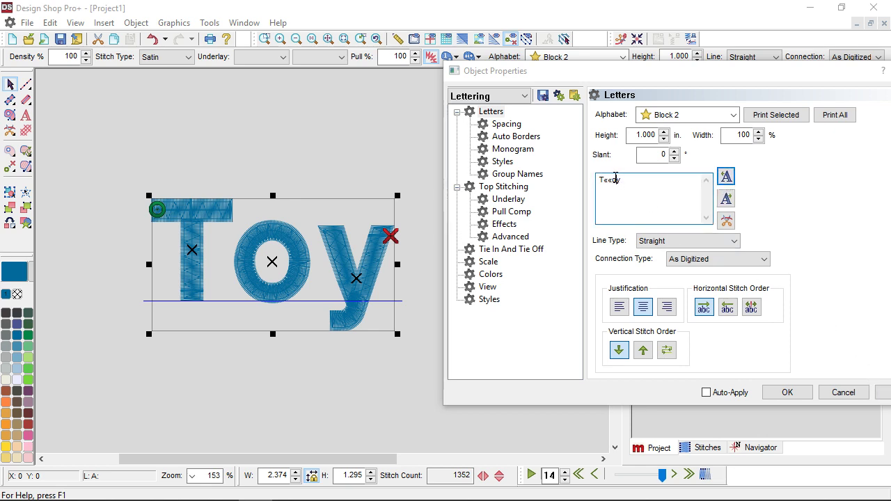
left_click(615, 179)
left_click(727, 176)
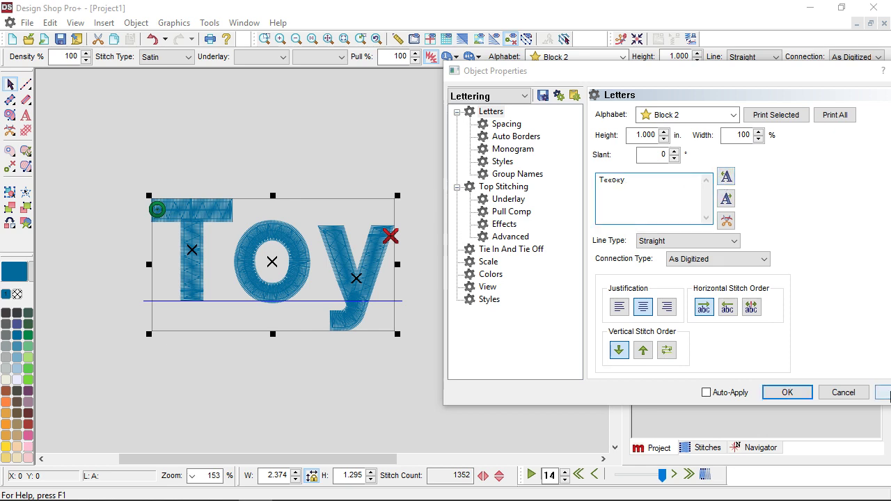
left_click(883, 393)
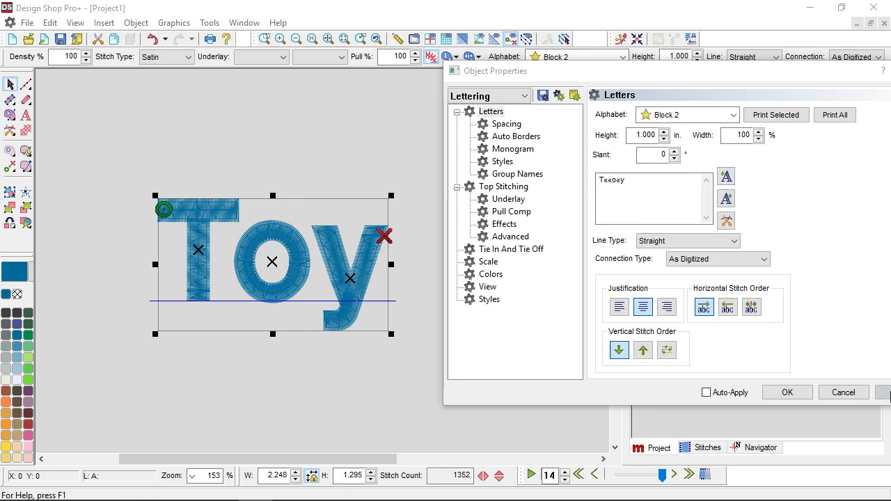
Insert four more kerning commands («) between the "T" and the "o" to tuck them closely together, and apply the change
left_click(604, 180)
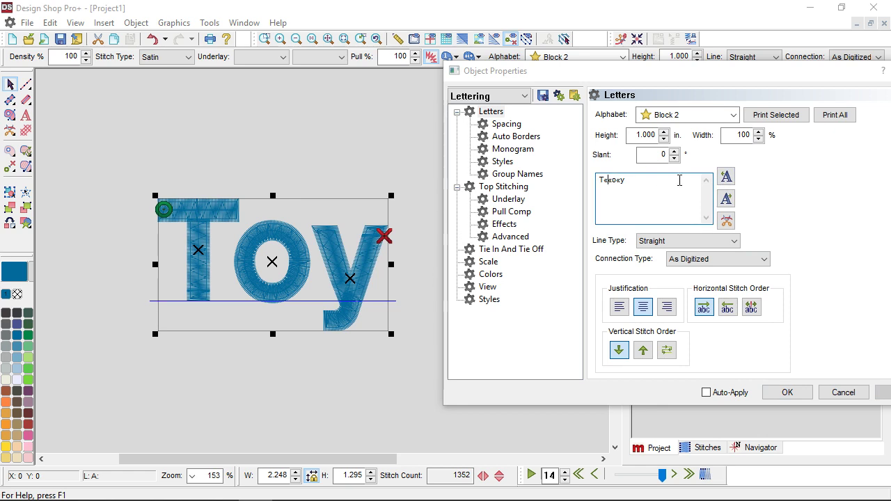
left_click(726, 176)
left_click(726, 177)
left_click(726, 177)
left_click(727, 177)
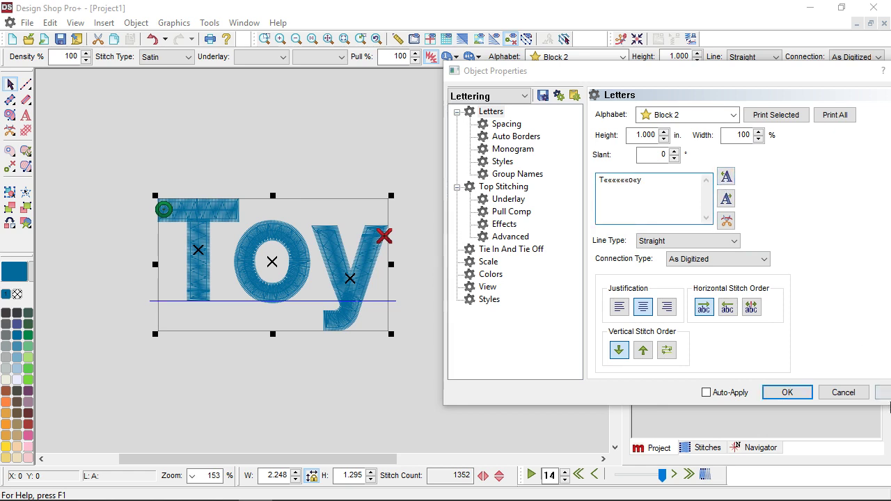
left_click(889, 393)
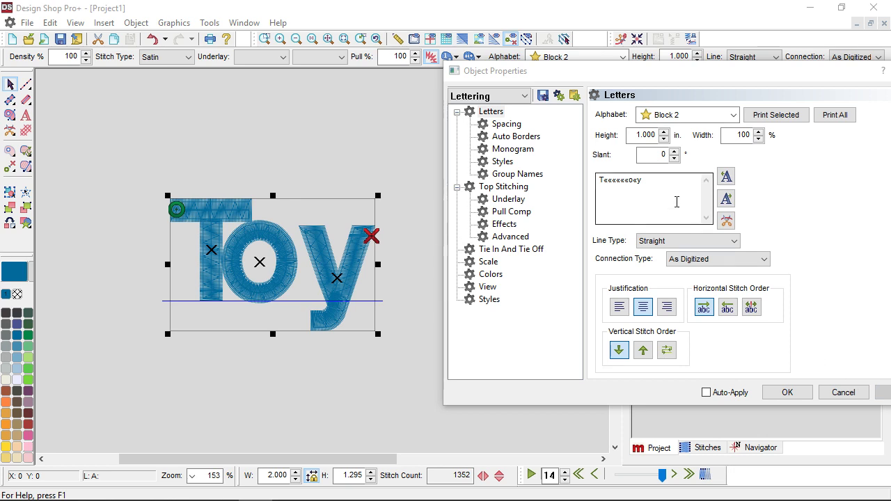
Replace the whole lettering text, including its kerning commands, with "Milk" and apply it
left_click_drag(666, 183, 571, 191)
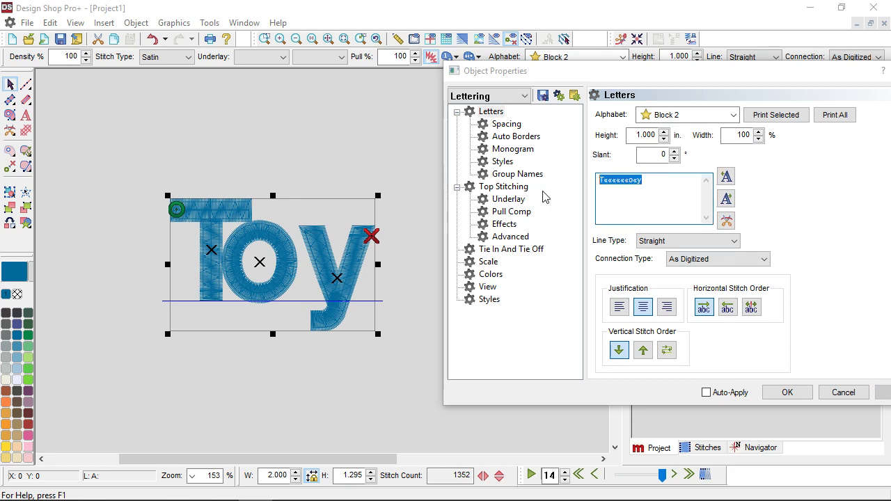
type("M")
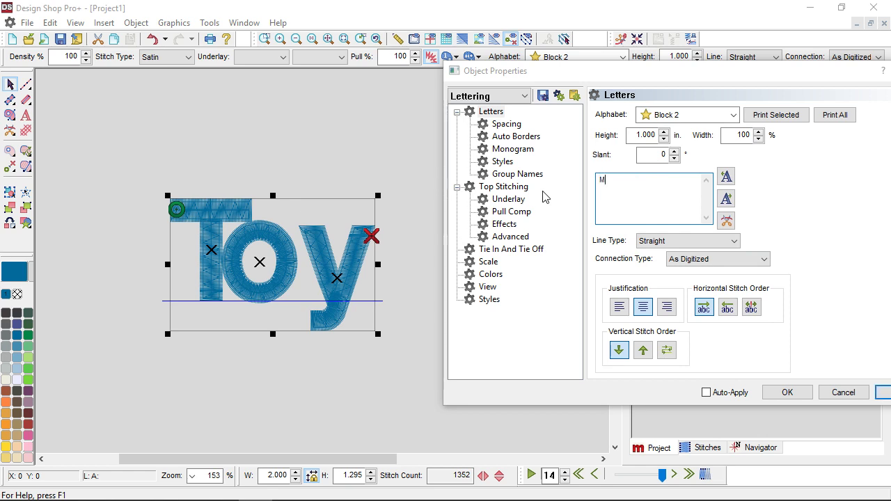
key("BackSpace")
type("T")
type("Milk")
left_click(884, 392)
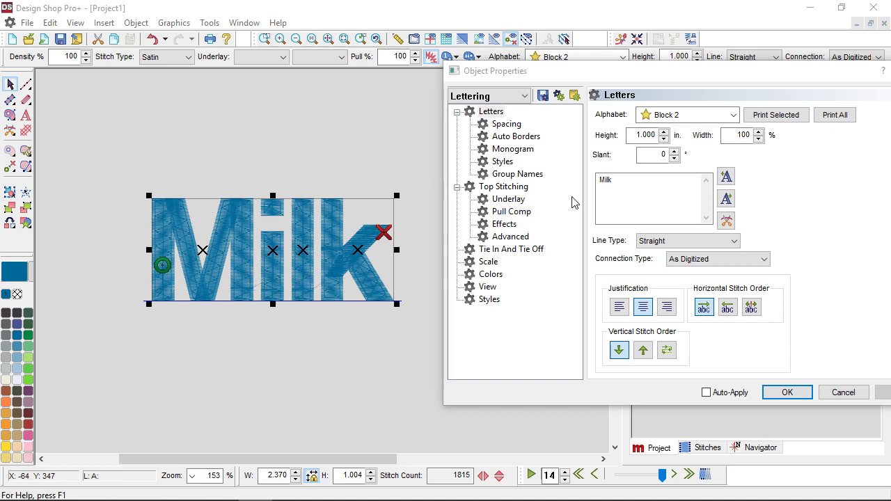
Insert one kerning command (») between the "l" and the "k" of Milk to move them apart, and apply it
left_click(605, 179)
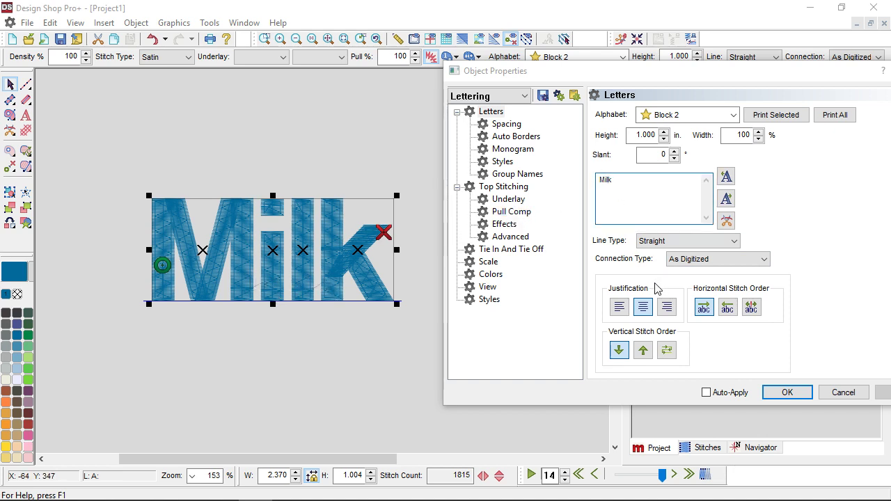
left_click(646, 307)
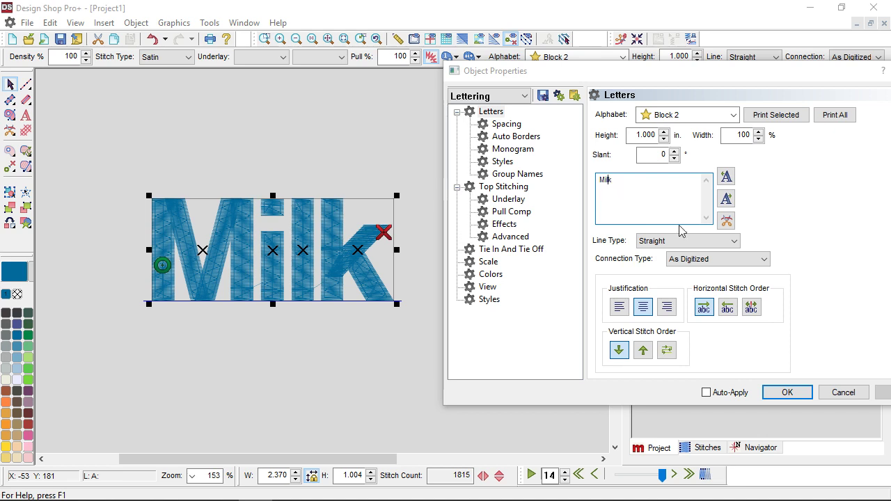
left_click(727, 199)
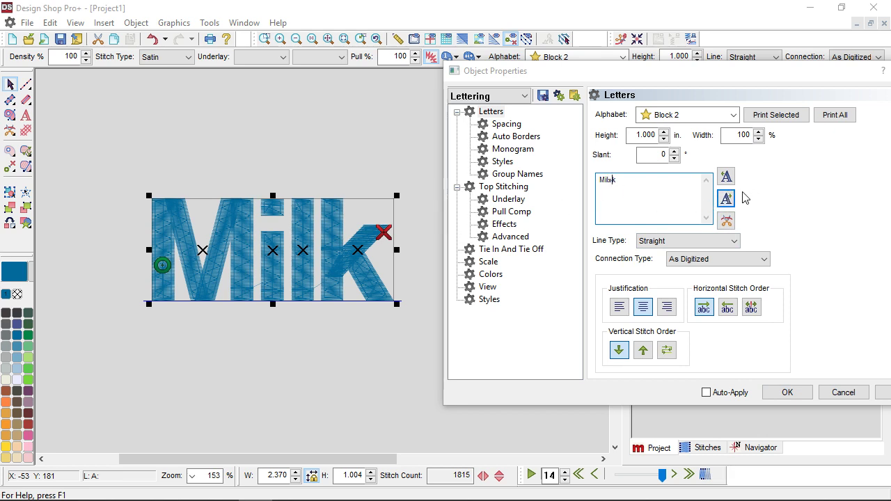
left_click(886, 392)
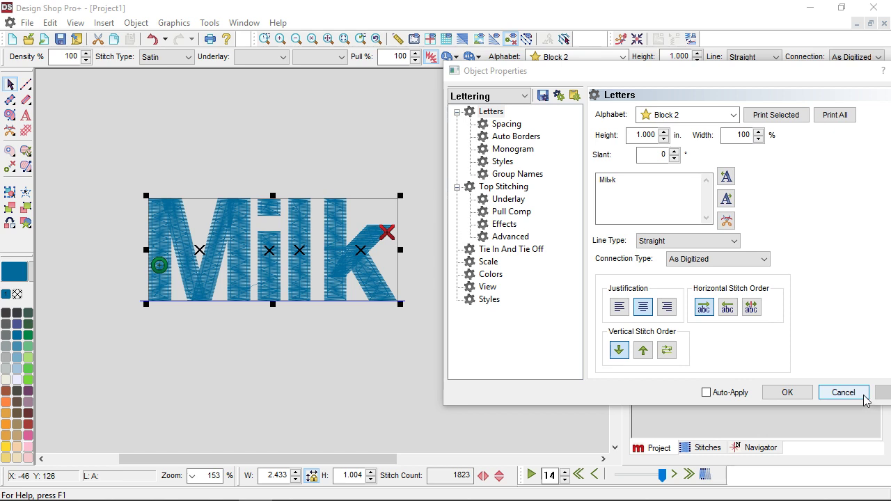
Replace the lettering text with "Melco", apply it, and close the properties dialog
left_click_drag(631, 175, 592, 177)
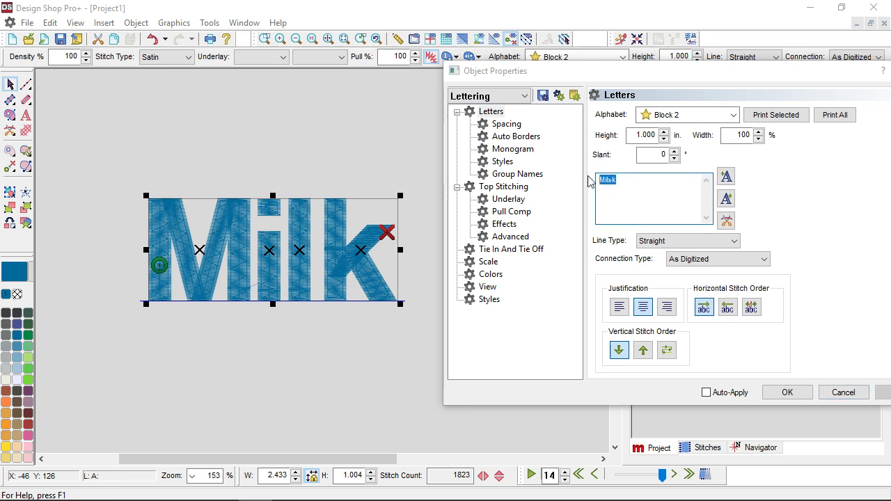
type("Melco")
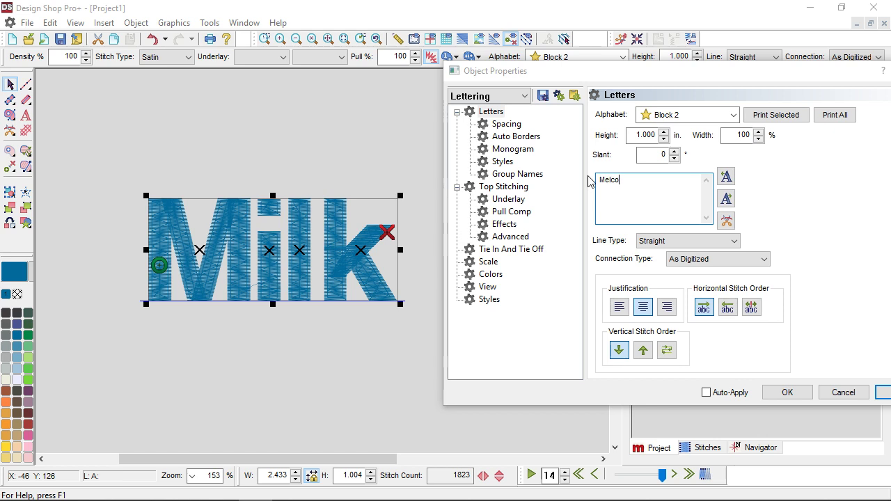
left_click(883, 393)
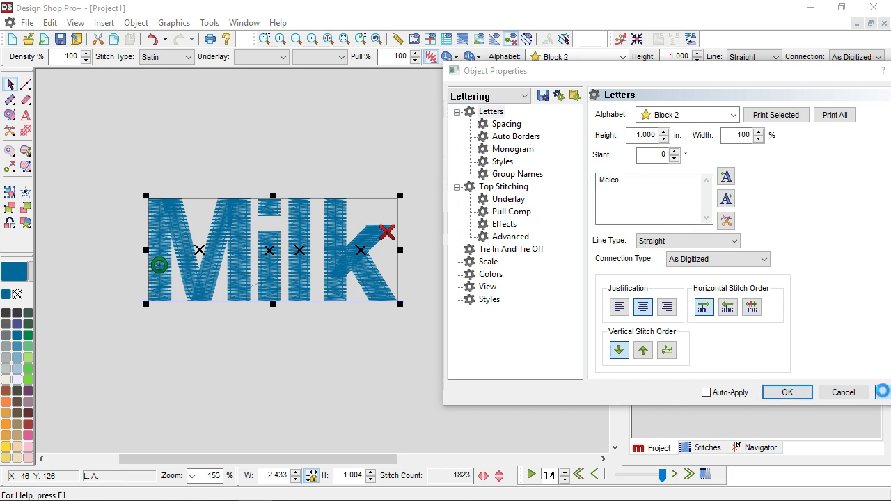
left_click(788, 393)
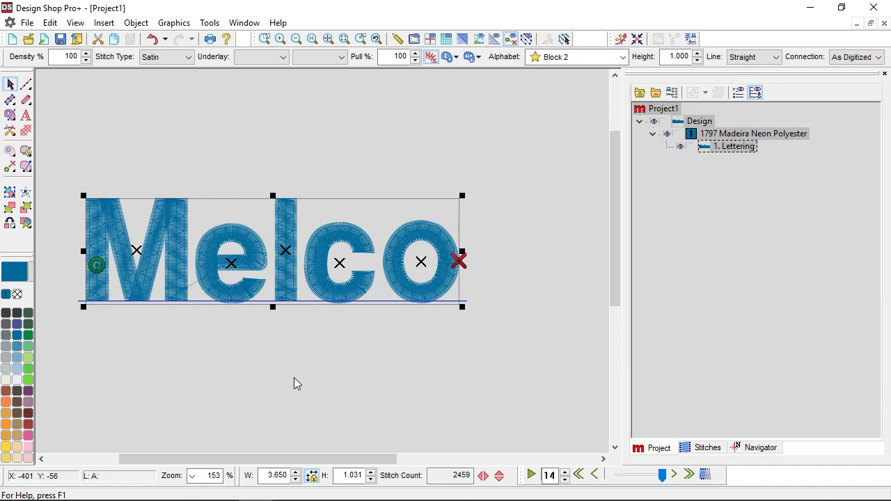
Reopen the lettering's properties, change its text to uppercase "MELCO", apply it, and close the dialog
double_click(378, 209)
left_click(669, 183)
left_click_drag(668, 183, 557, 179)
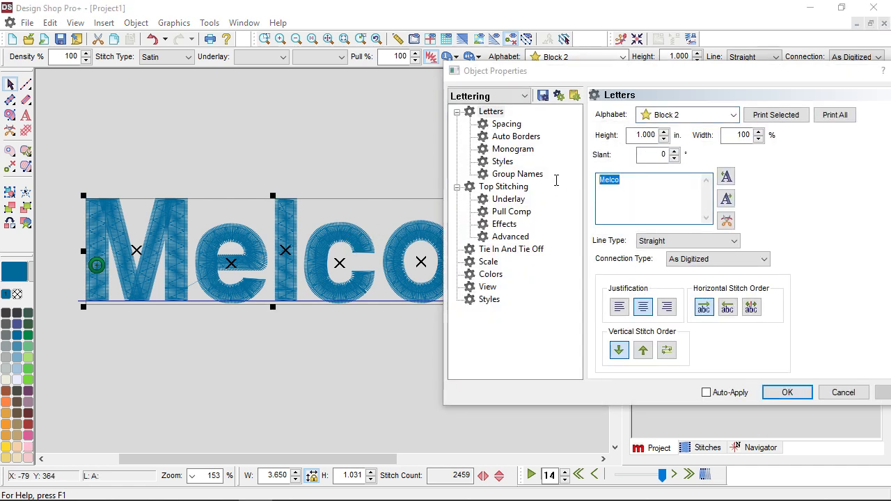
type("MELCO")
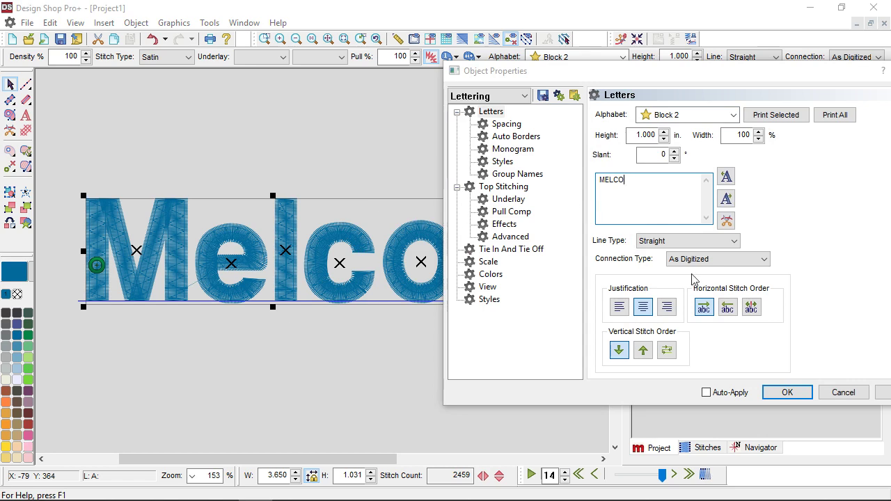
left_click(885, 392)
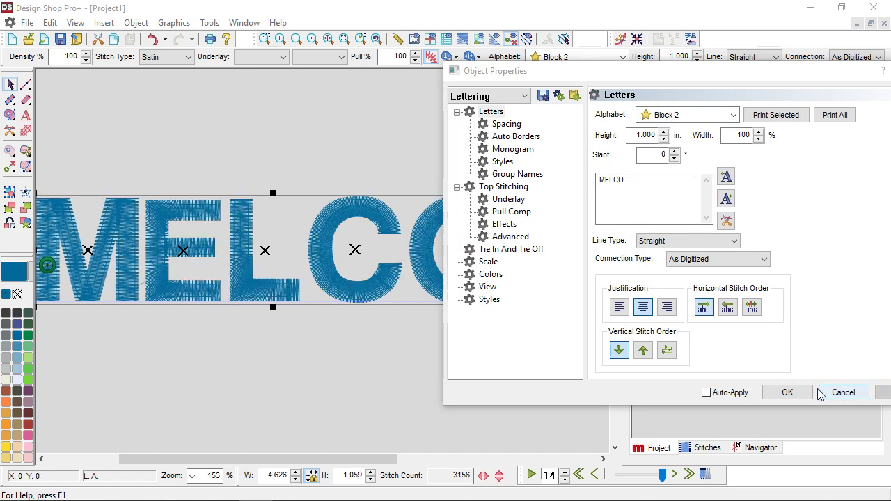
left_click(787, 392)
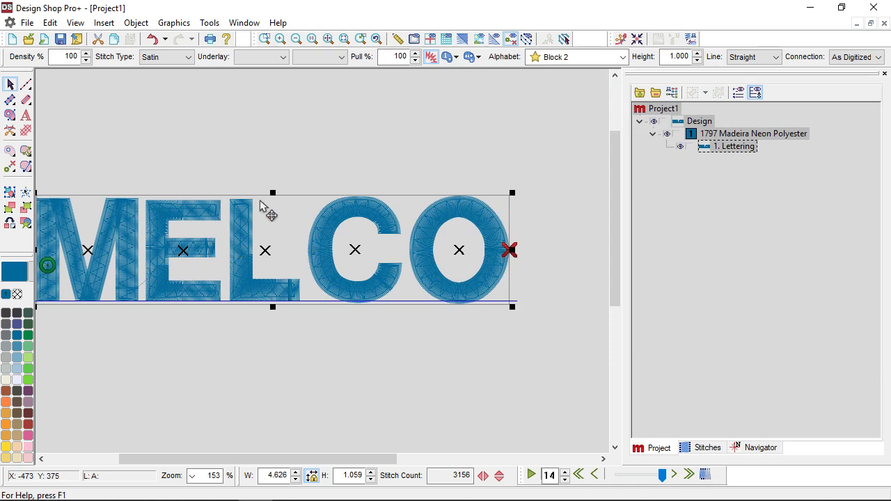
Move the MELCO lettering up and to the right, and scale it proportionally to about 5.26 in and finally about 3.73 in wide
left_click_drag(286, 232, 314, 196)
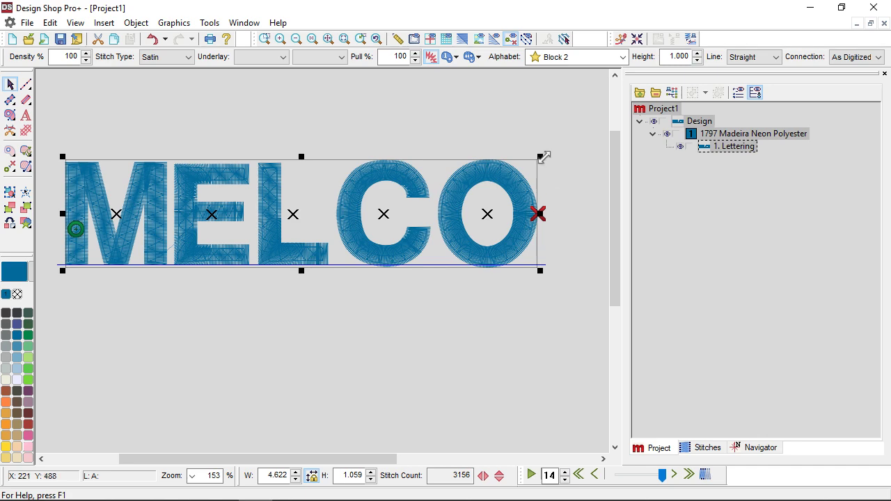
left_click_drag(544, 156, 612, 138)
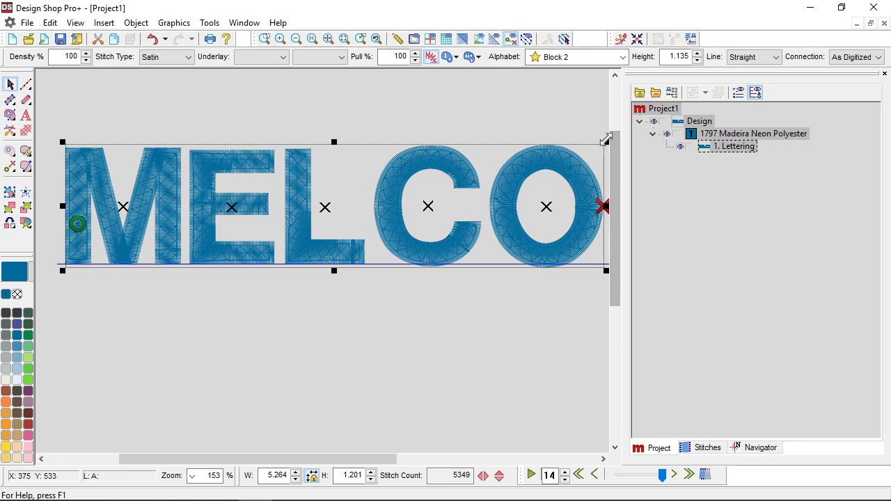
left_click_drag(611, 137, 577, 175)
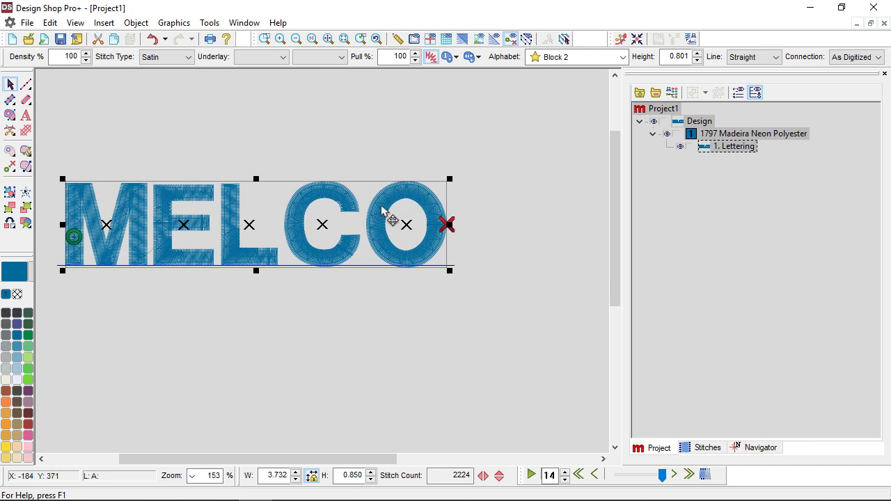
Check the height and width settings of the resized lettering in its properties, and close the dialog without changes
double_click(271, 200)
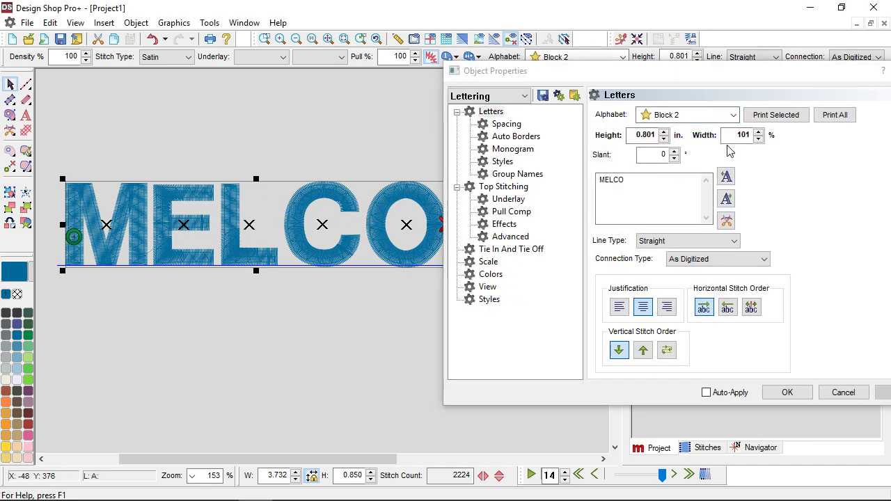
left_click_drag(801, 73, 742, 123)
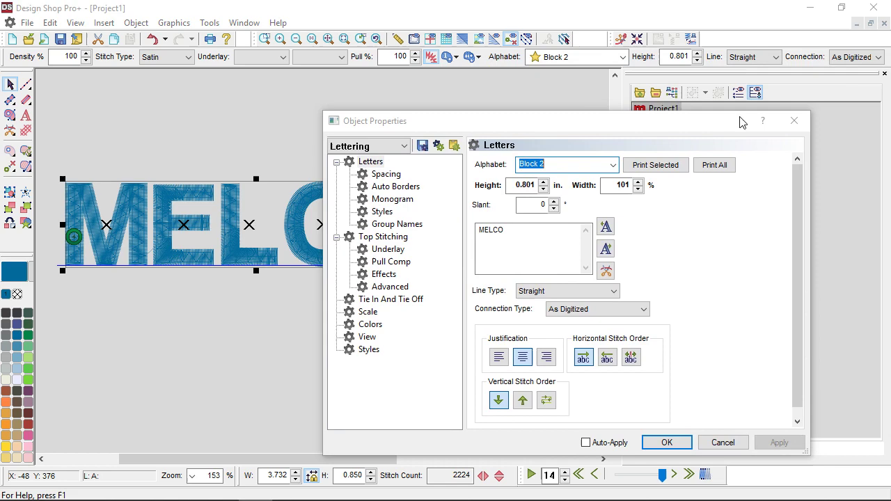
left_click(792, 121)
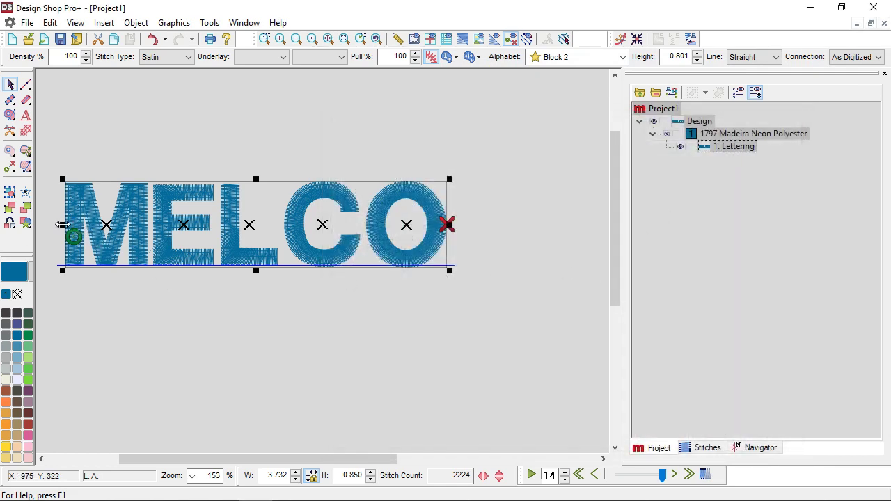
Stretch the lettering horizontally to about 4.92 in wide and vertically to about 1.77 in high
left_click_drag(62, 224, 38, 224)
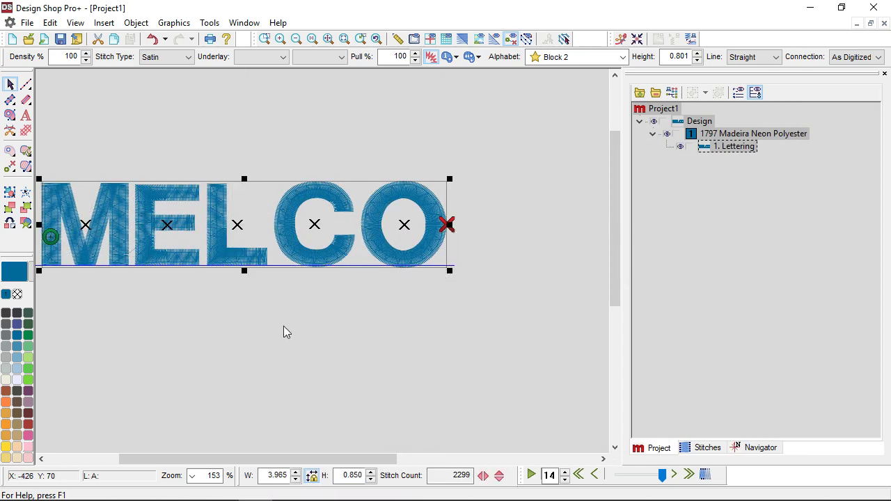
scroll(283, 326, "left", 2)
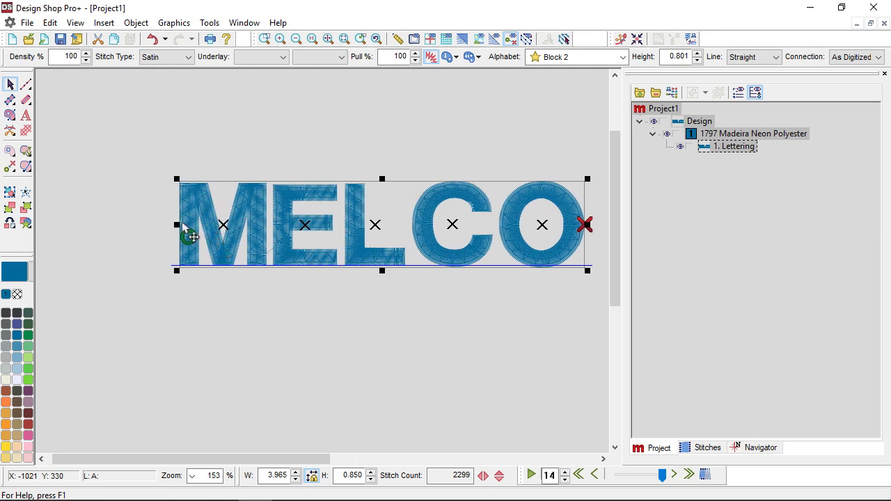
left_click_drag(177, 224, 128, 230)
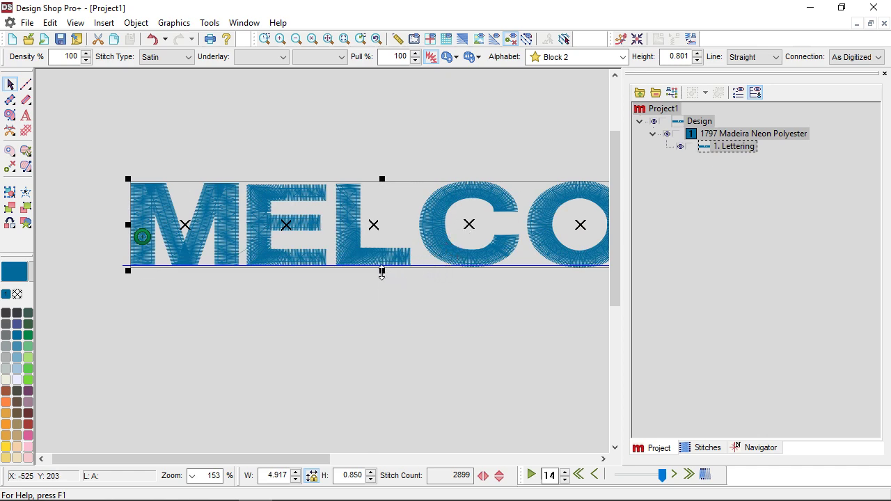
left_click_drag(381, 273, 382, 366)
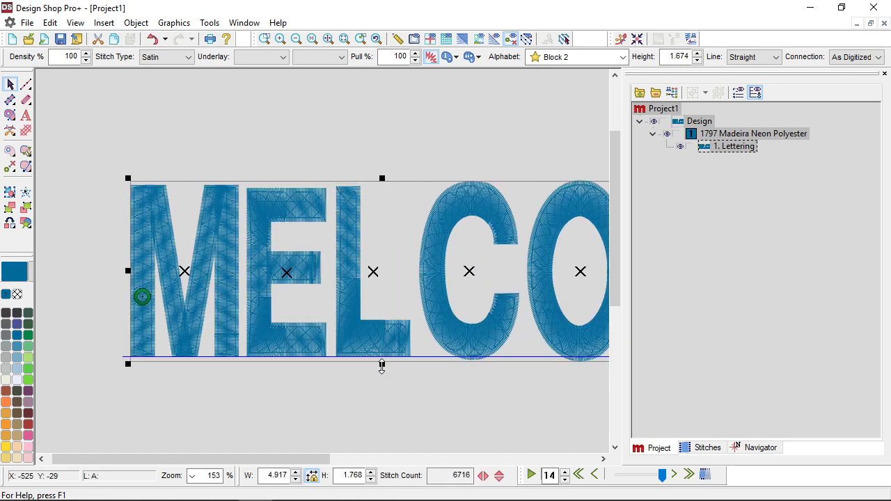
Undo the stretching, scaling, move and uppercase text change until the lettering is back to "Melco"
key("ctrl+z")
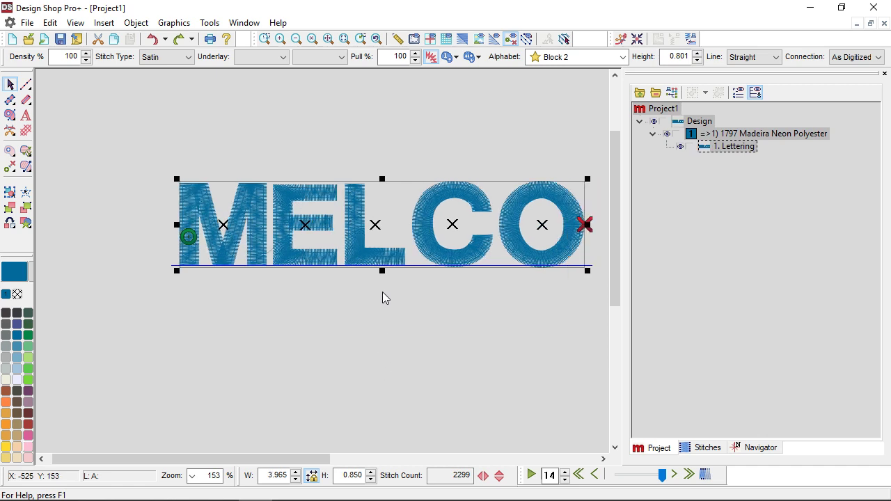
key("ctrl+z")
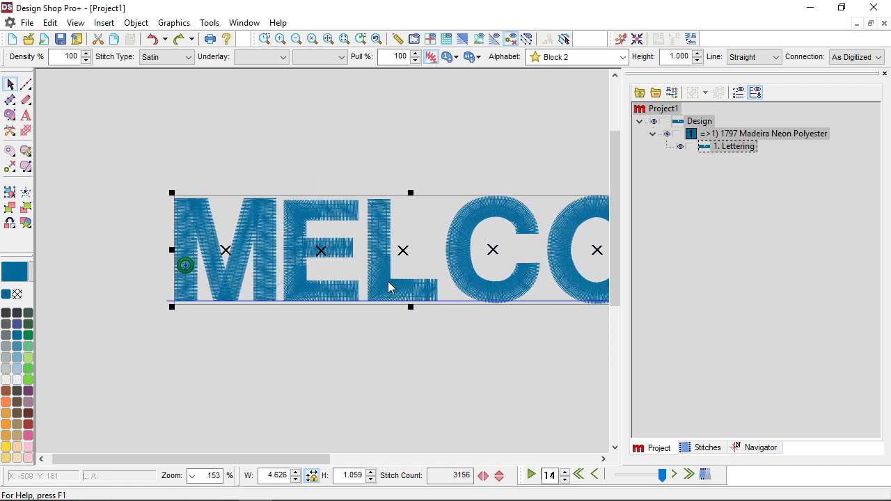
key("ctrl+z")
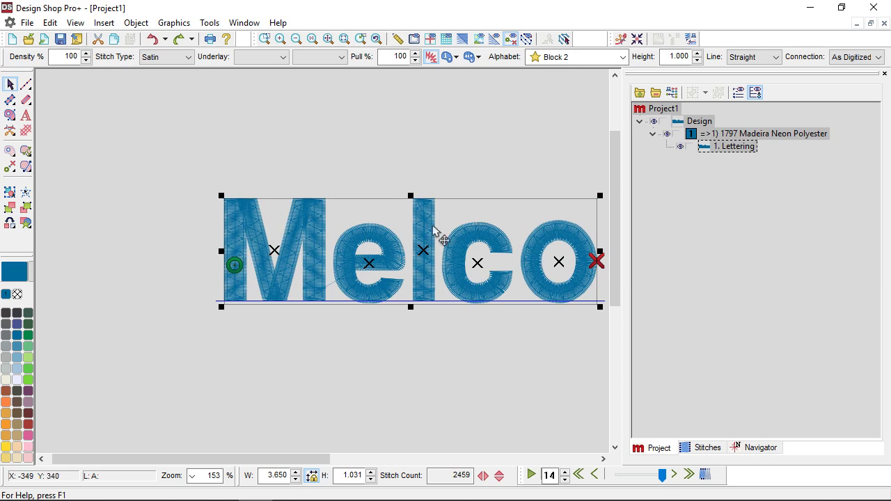
Redo the uppercase text change to MELCO and move the lettering up and to the left
left_click(180, 43)
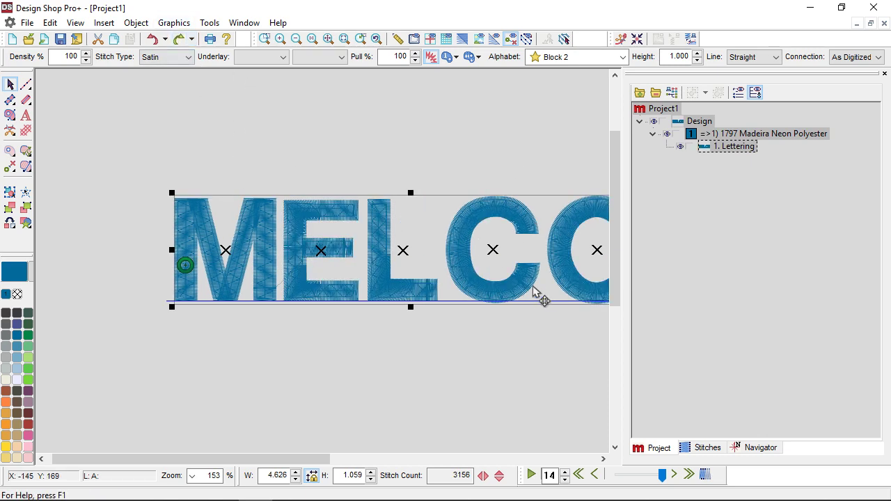
left_click_drag(432, 220, 327, 190)
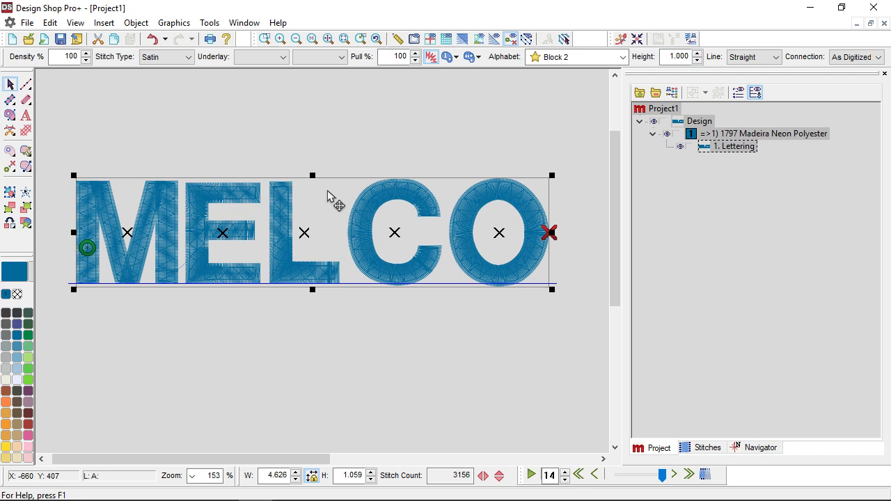
Rotate the whole MELCO lettering clockwise to a steep diagonal and undo the rotation
left_click(327, 209)
left_click_drag(552, 174, 586, 315)
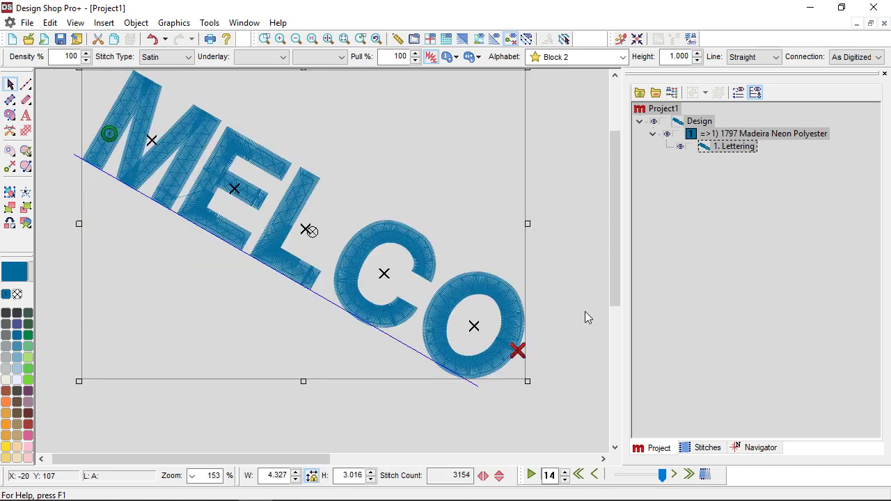
key("ctrl+z")
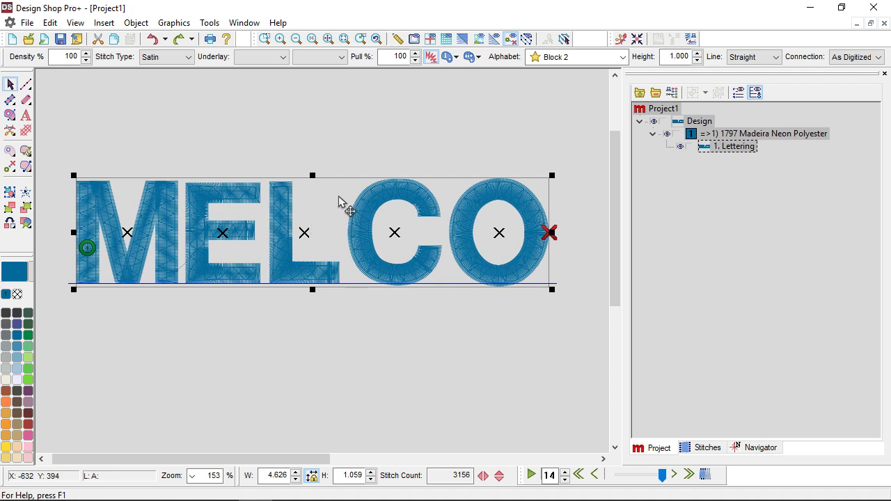
Switch the MELCO lettering between Resize / Edit and Rotate modes, ending in Rotate mode
left_click(338, 365)
left_click(323, 273)
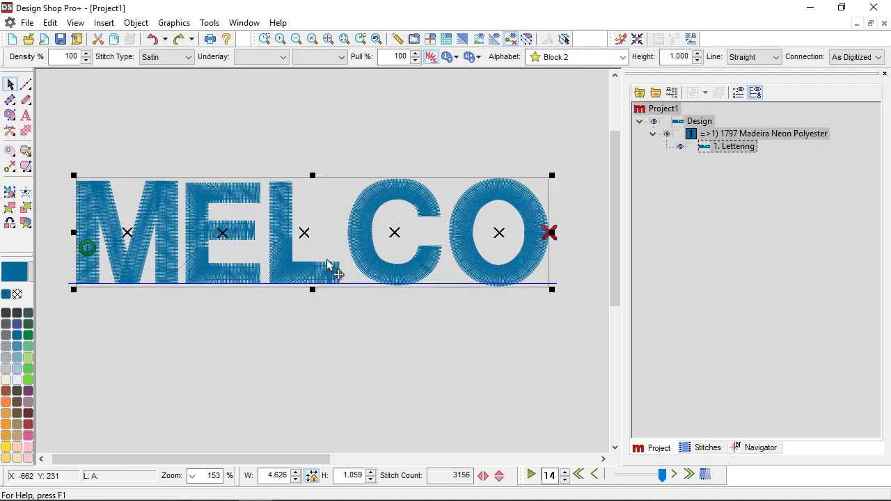
right_click(341, 197)
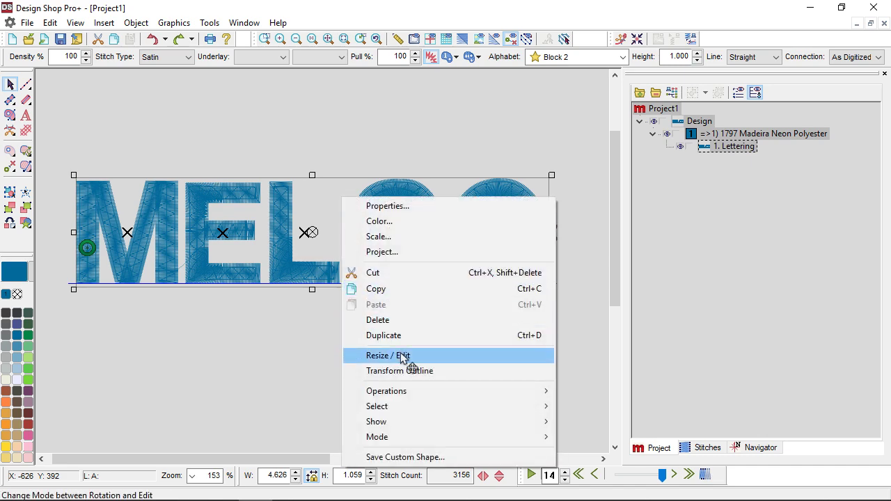
left_click(402, 354)
right_click(337, 195)
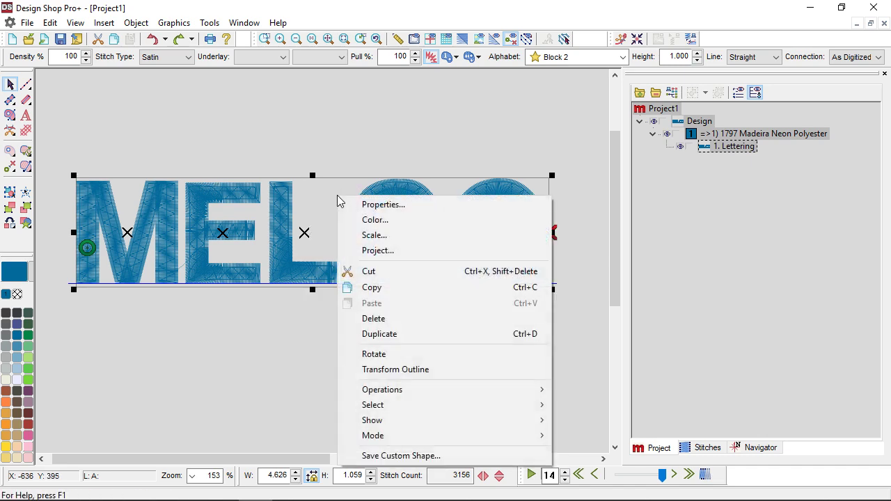
left_click(381, 354)
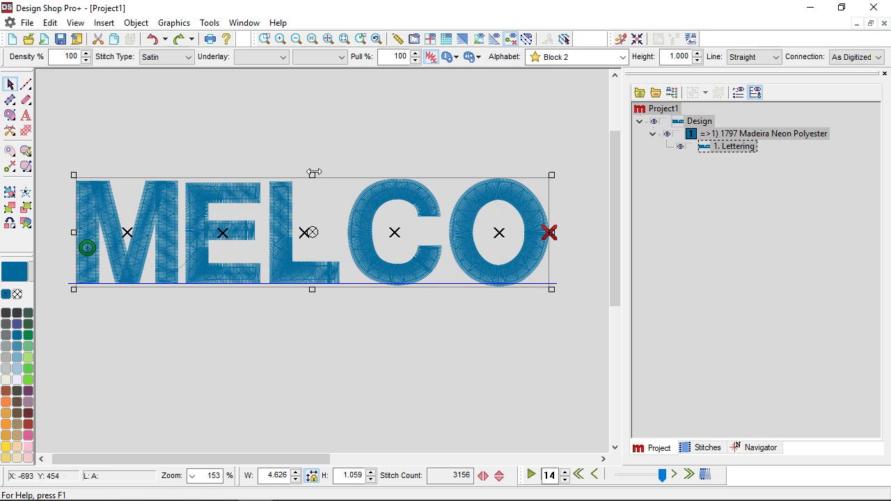
Try slanting the lettering to about 4.81 in wide and skewing it vertically to about 1.95 in high, undoing both and the earlier move
left_click_drag(314, 173, 341, 173)
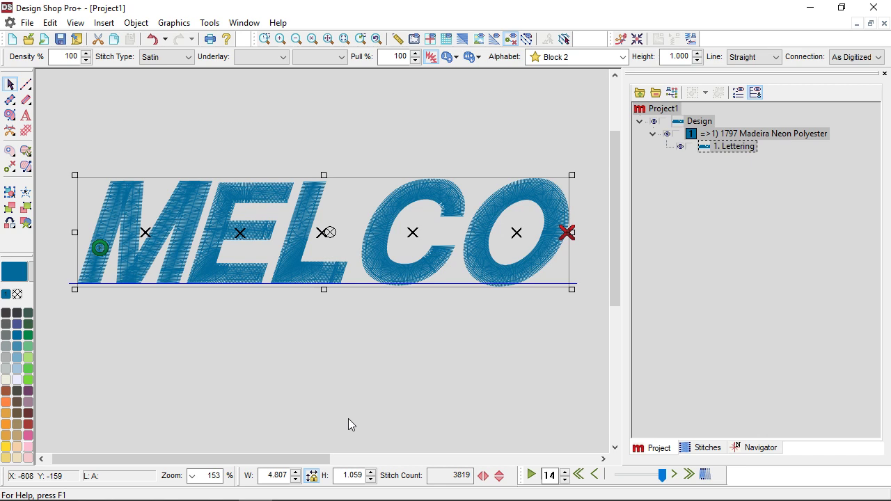
key("ctrl+z")
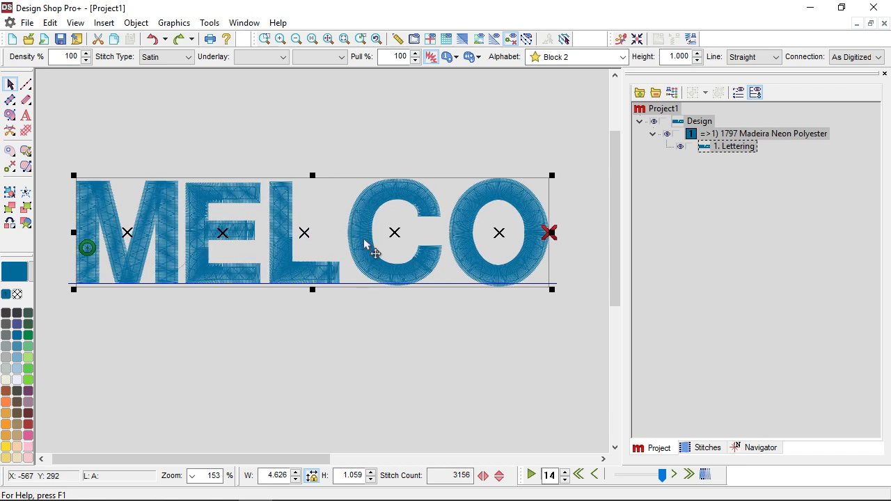
left_click(330, 211)
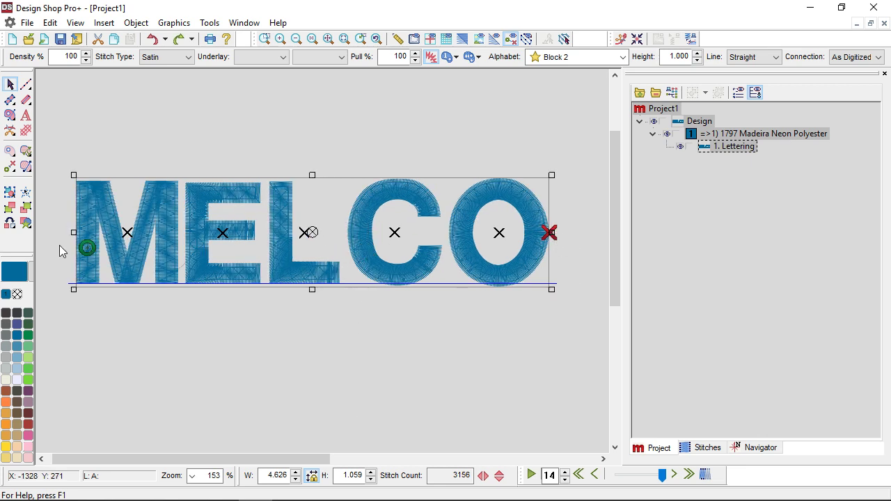
left_click_drag(73, 233, 74, 130)
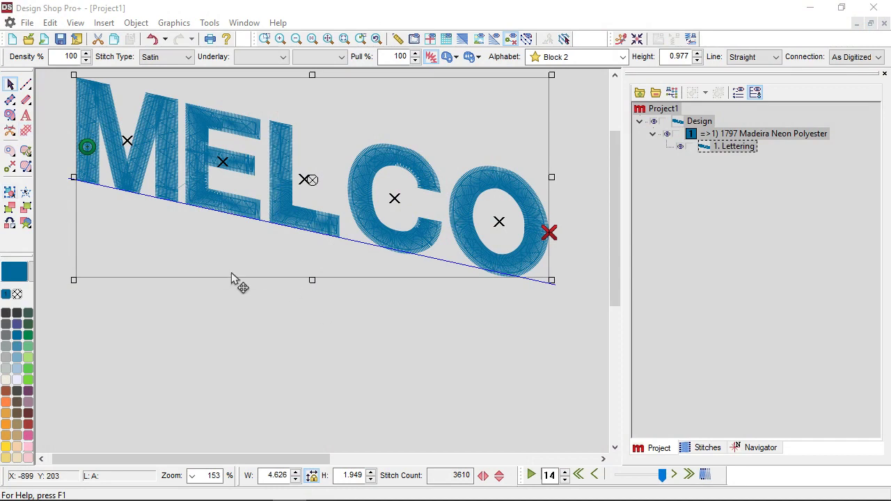
key("ctrl+z")
key("ctrl+z")
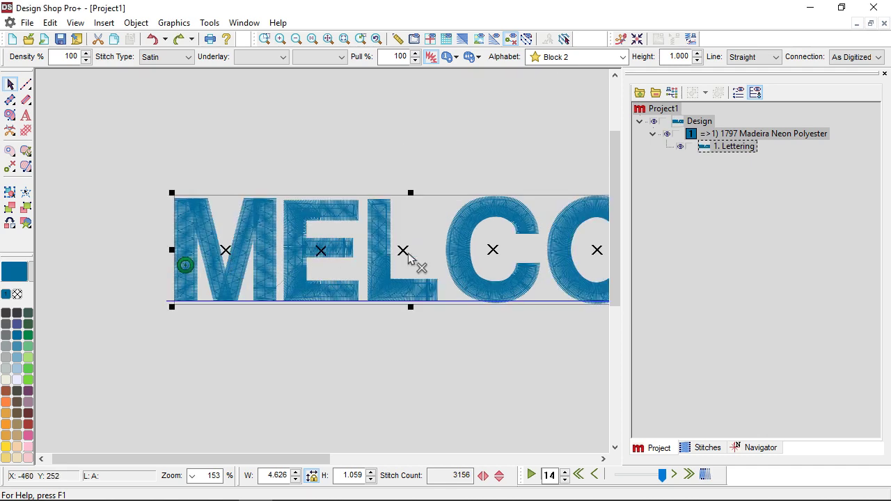
Move the MELCO lettering to the left, and shift the letters C and O together slightly closer to the L
left_click_drag(423, 207, 319, 202)
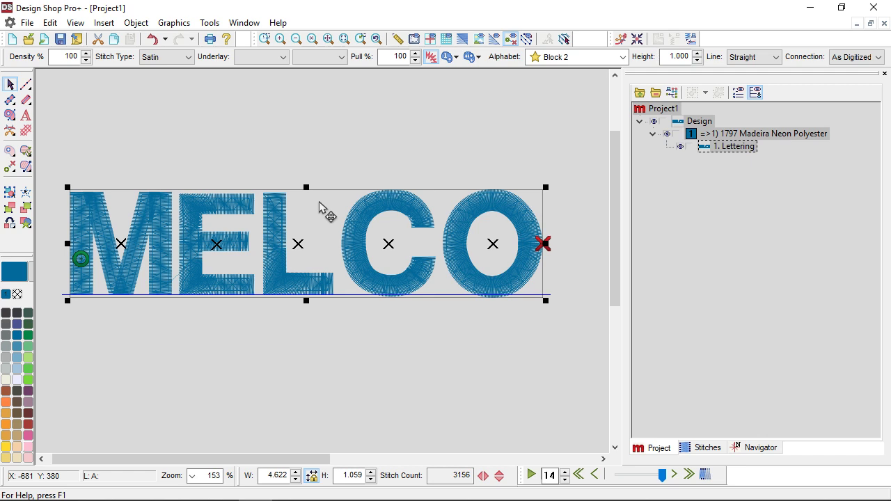
left_click(390, 253)
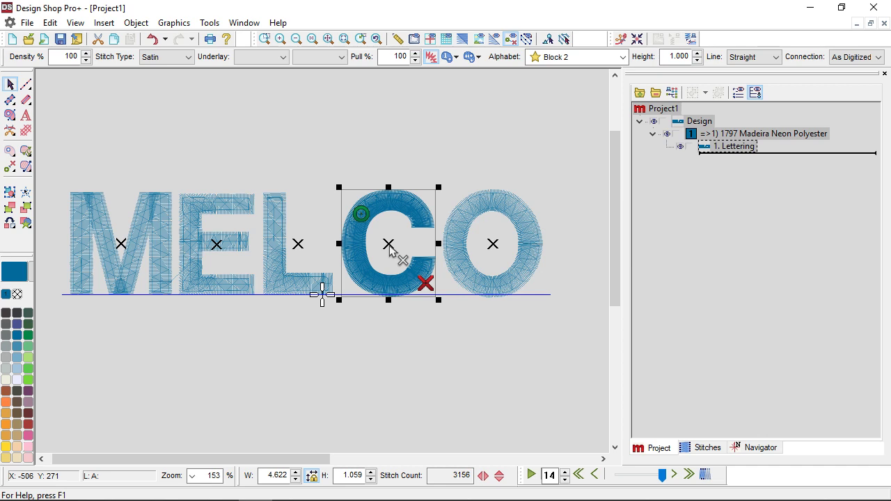
left_click(496, 252, "ctrl")
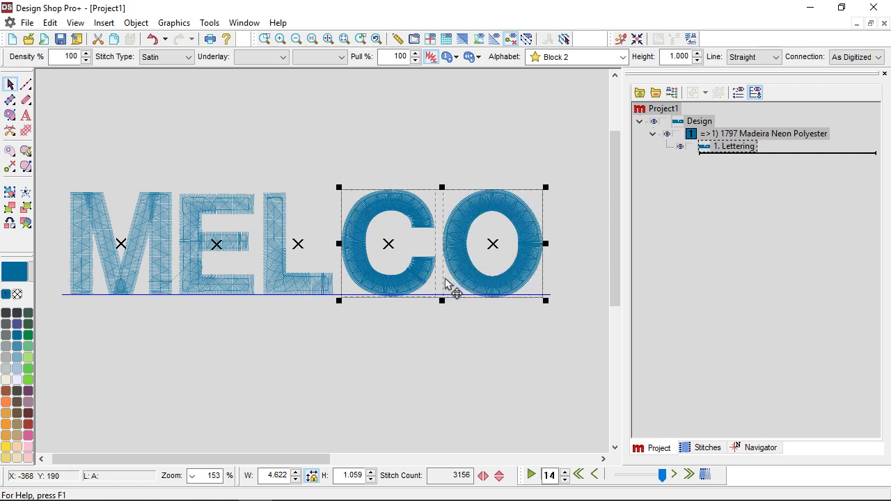
mouse_move(450, 283)
left_mouse_down()
mouse_move(433, 286)
mouse_move(441, 285)
left_mouse_up()
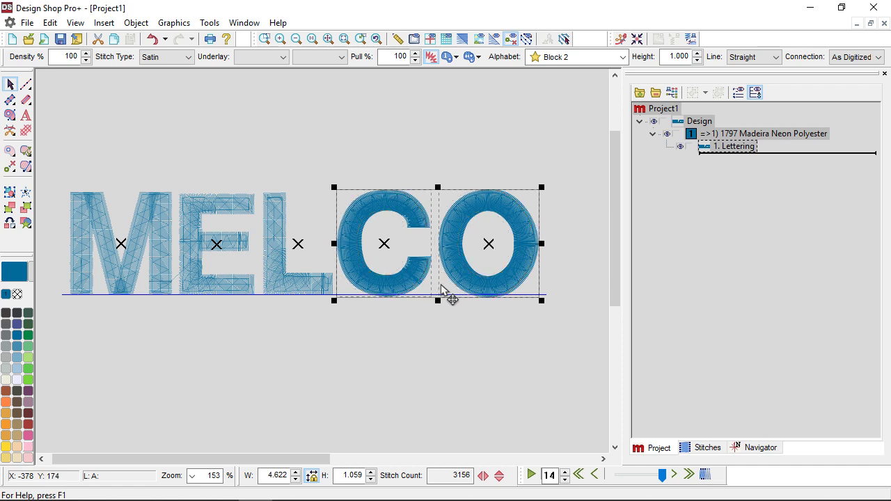
Nudge the letter O slightly to the right along the baseline
left_click(489, 251)
mouse_move(490, 252)
left_mouse_down()
mouse_move(480, 259)
mouse_move(494, 267)
left_mouse_up()
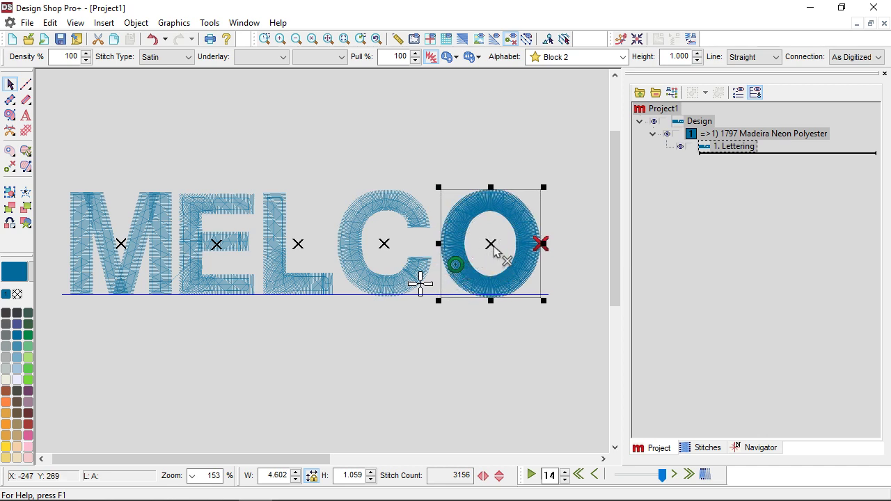
Move the O and the C below the baseline one at a time, undoing each vertical move
left_click_drag(494, 245, 497, 325)
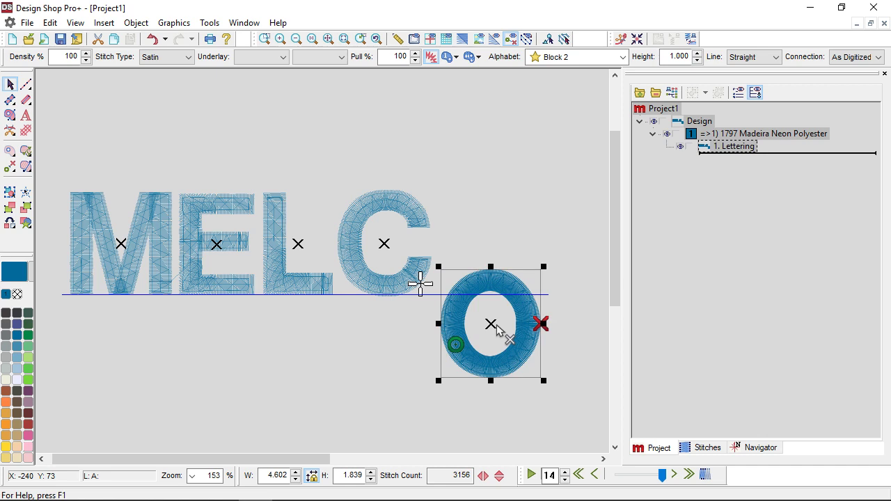
key("ctrl+z")
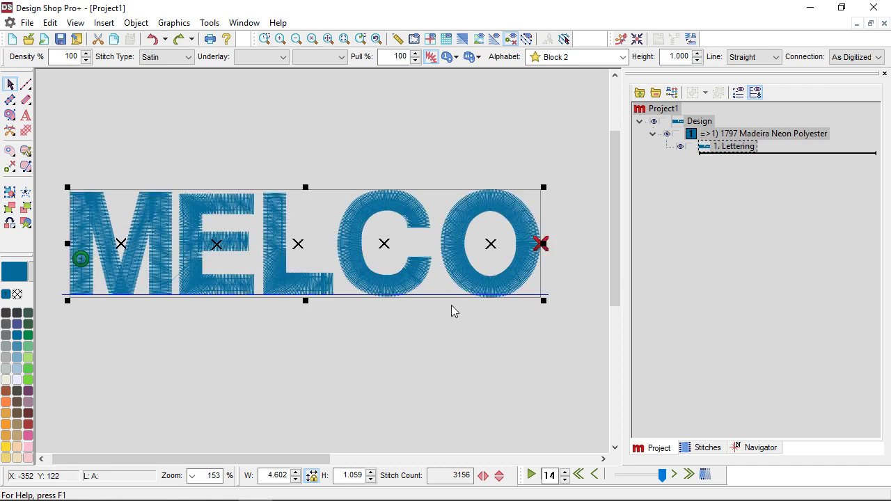
left_click_drag(383, 246, 387, 161)
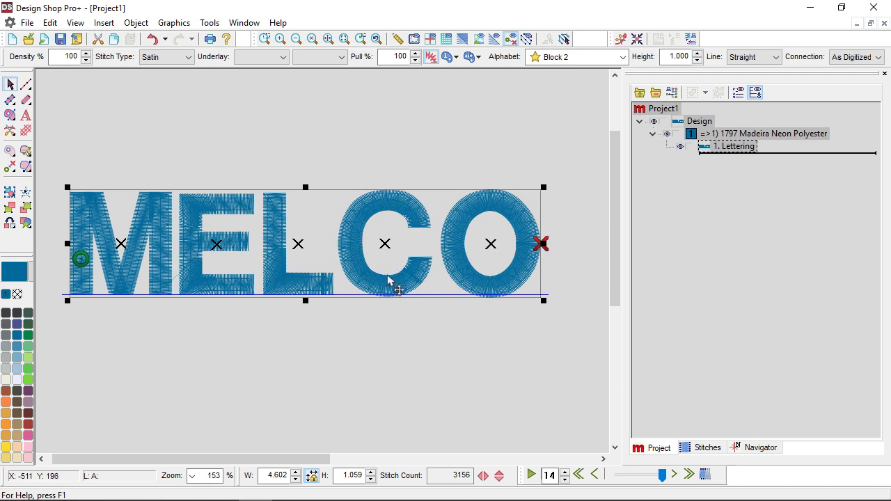
left_click_drag(391, 254, 513, 324)
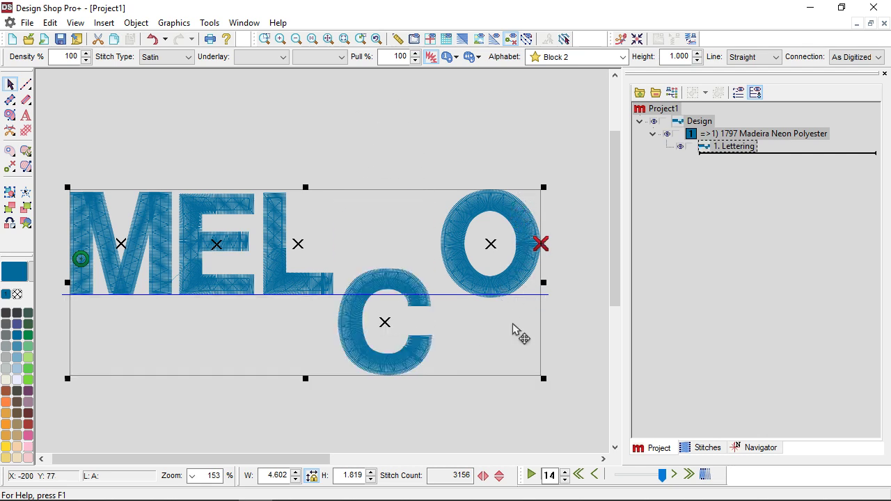
key("ctrl+z")
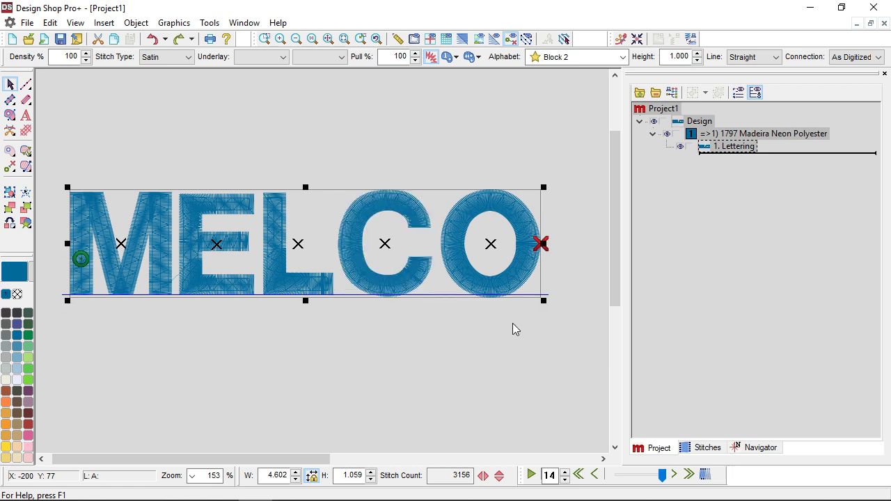
Nudge the O slightly right, shift C and O together a little away from the L, and deselect the lettering
left_click(391, 254)
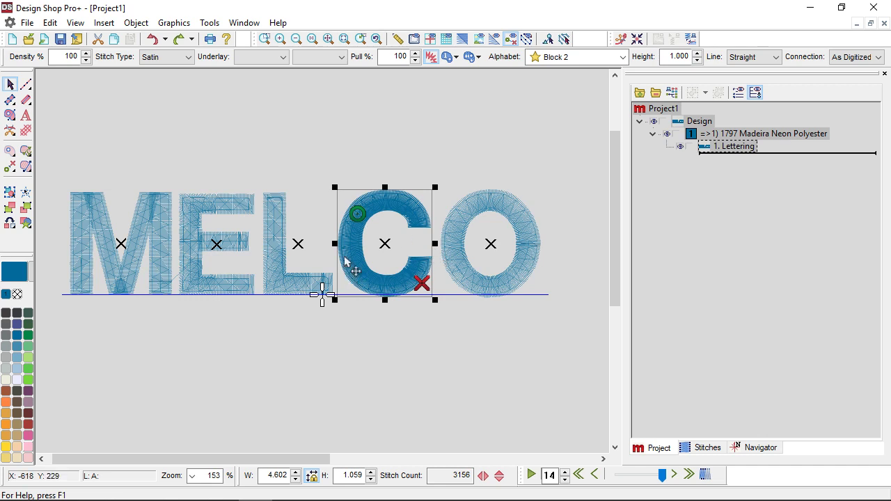
left_click(492, 244, "ctrl")
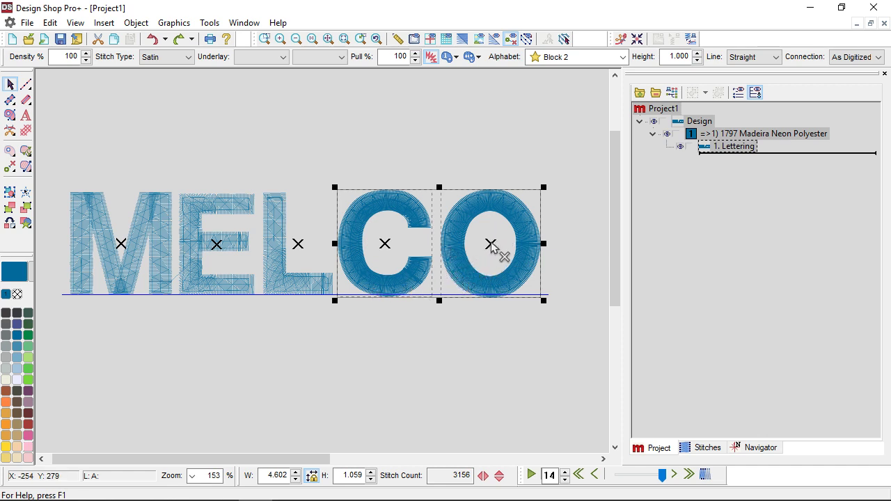
left_click_drag(491, 245, 492, 287)
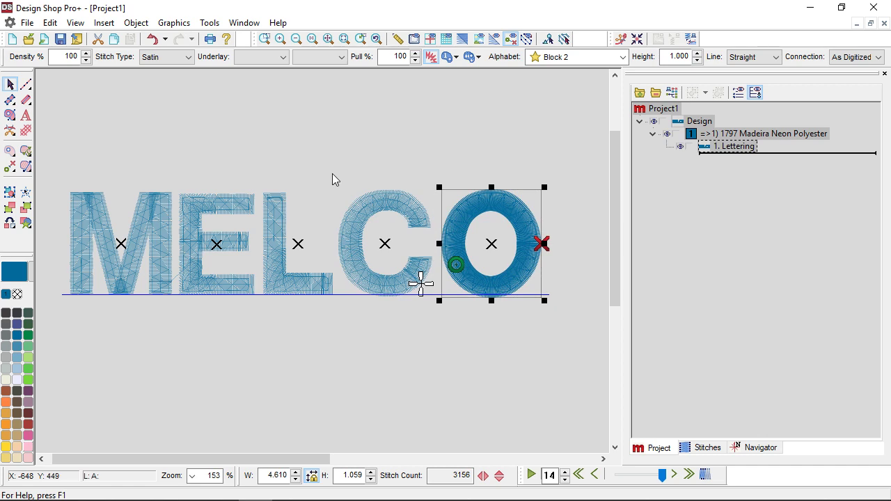
left_click(389, 249, "ctrl")
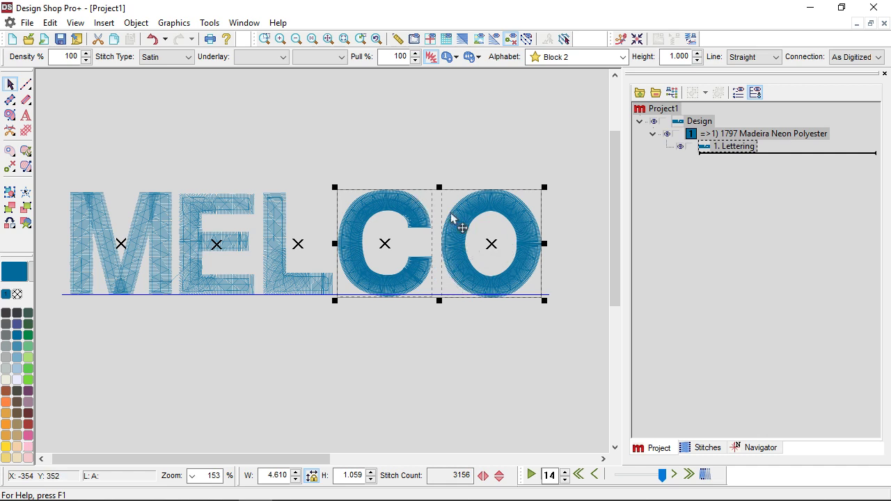
left_click_drag(445, 206, 454, 209)
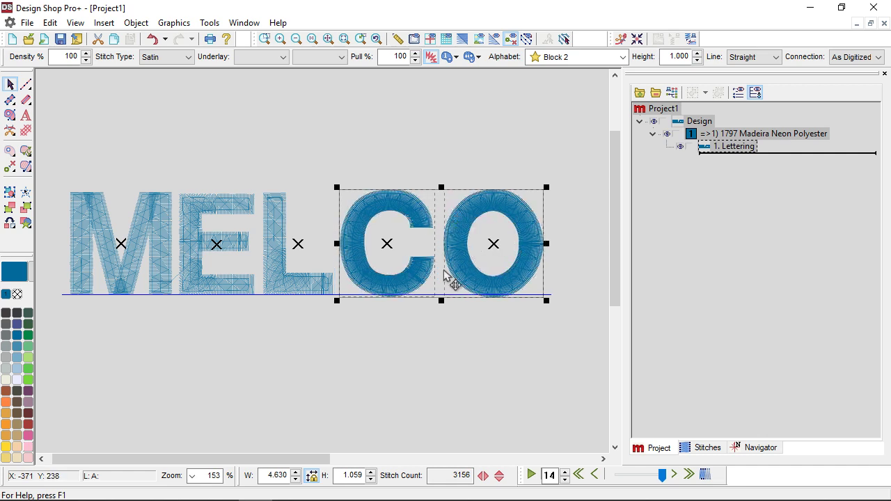
left_click(440, 337)
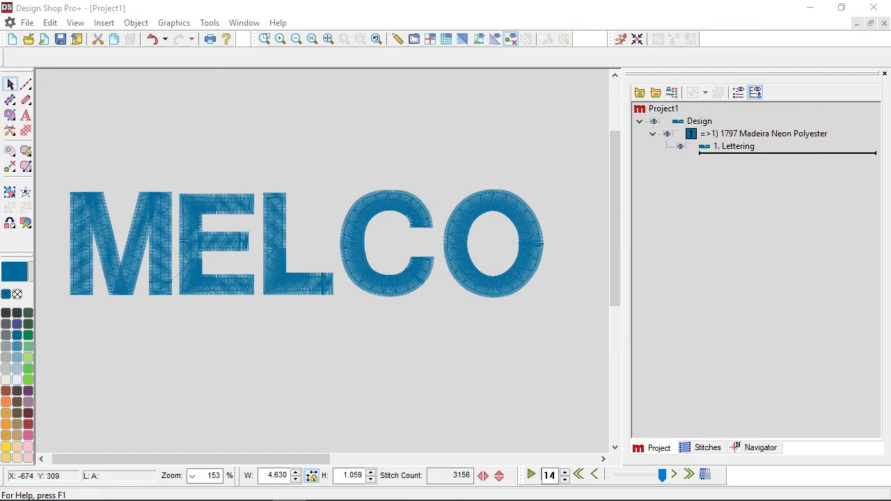
Enlarge only the letter M proportionally to a letter height of about 1.216 in
left_click(328, 243)
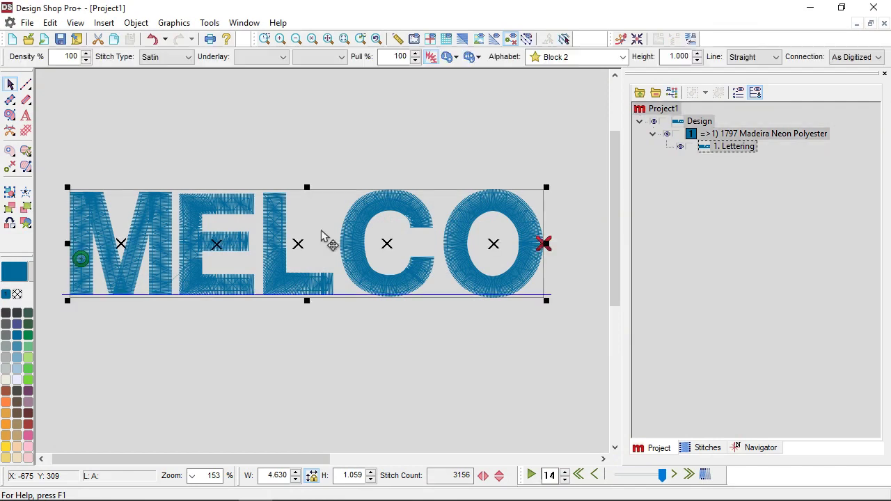
left_click(121, 244)
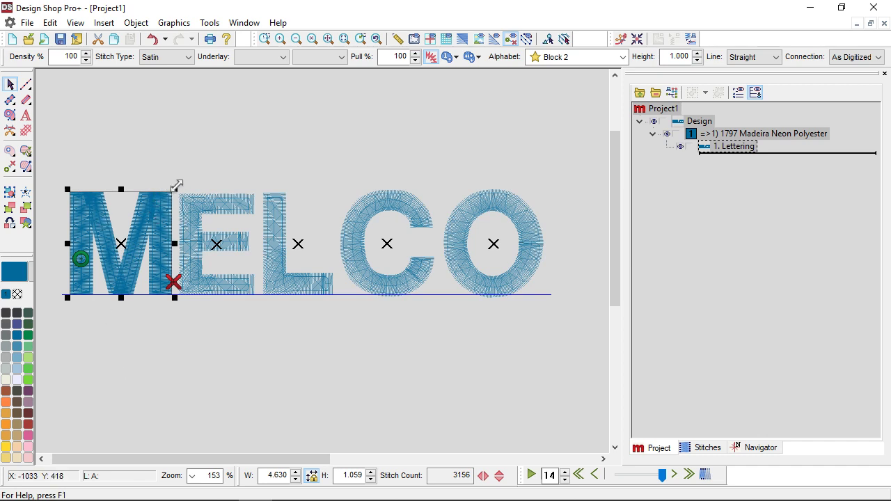
left_click_drag(177, 186, 204, 170)
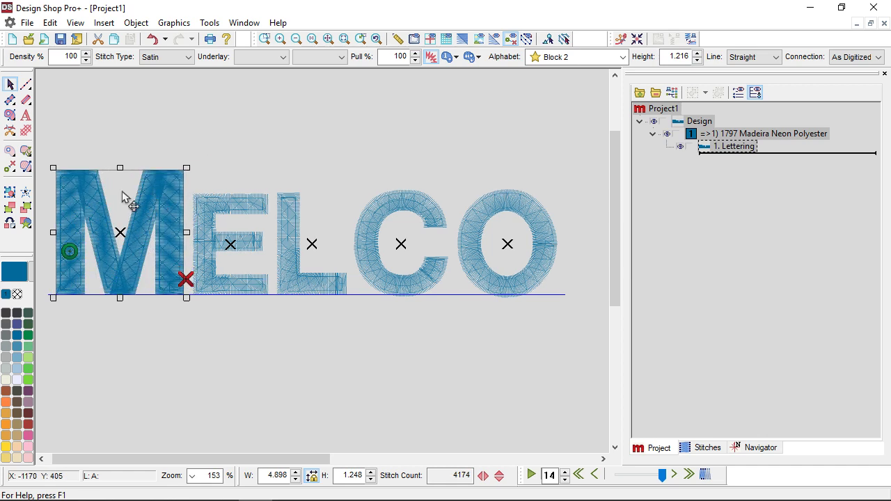
Slant the letter M to the right and move it left along the baseline, clear of the E
left_click_drag(120, 169, 139, 175)
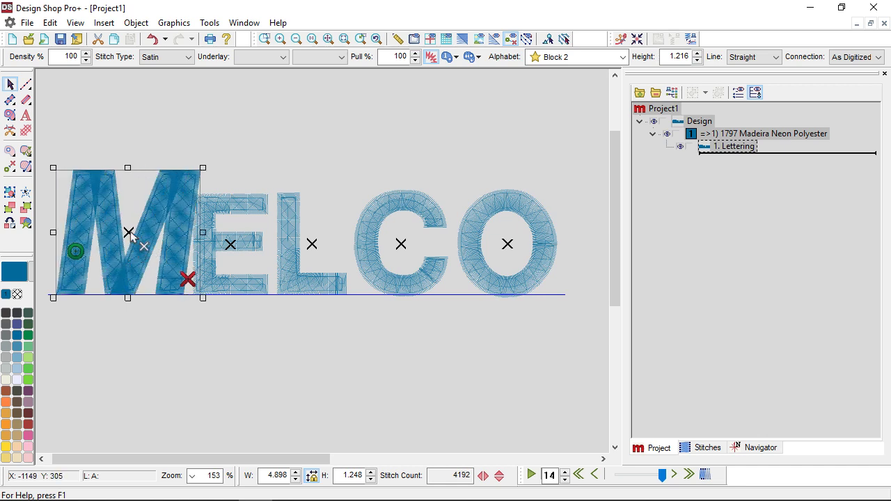
left_click_drag(130, 234, 120, 235)
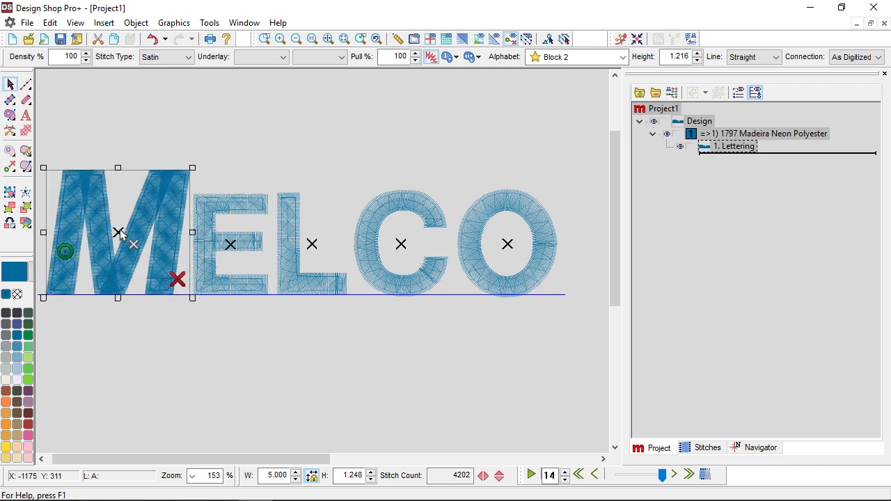
Change the alphabet of only the letter M to Artemis Script
left_click(624, 57)
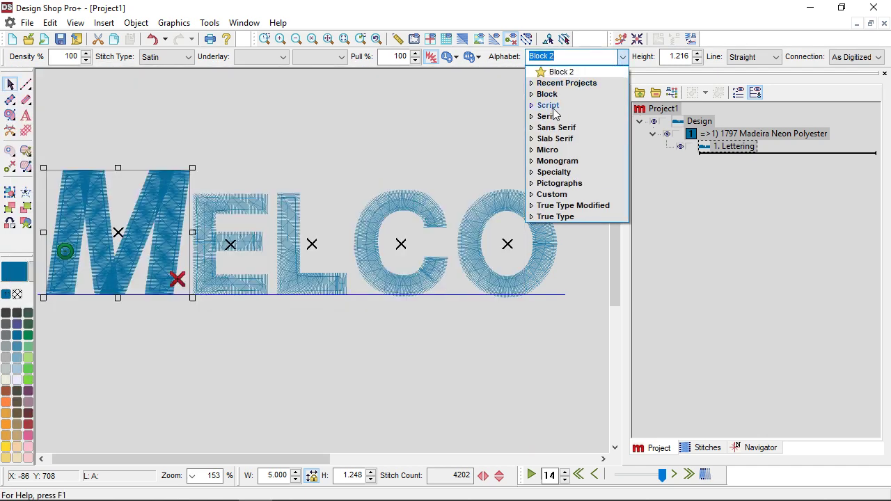
left_click(548, 105)
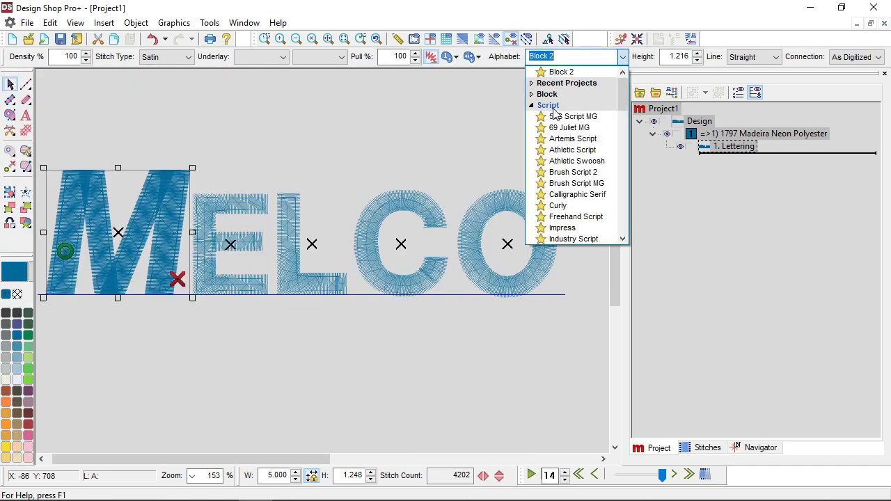
left_click(573, 140)
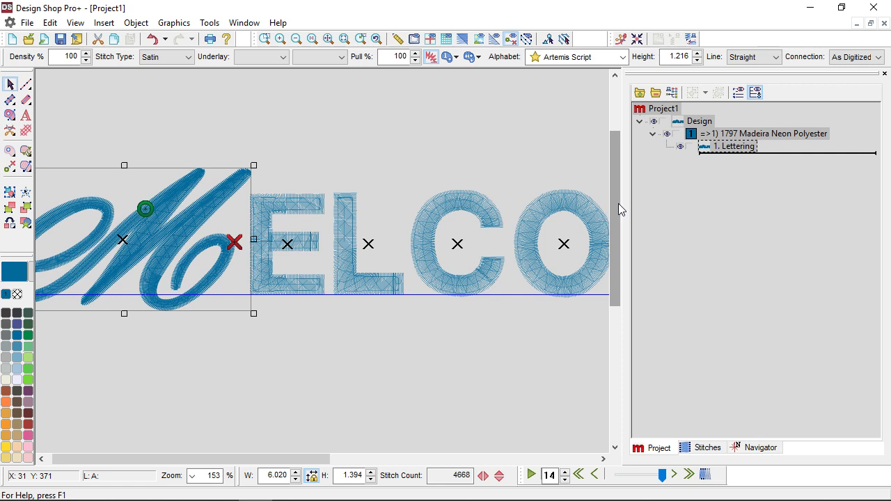
Delete the entire MELCO lettering and create new lettering reading "Once Upon" in the Block 2 alphabet at 1.000 in height
left_click(392, 216)
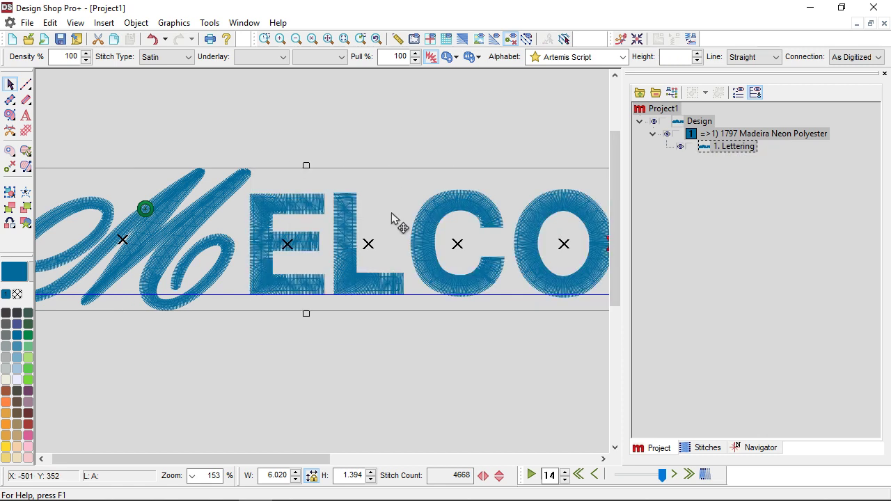
key("Delete")
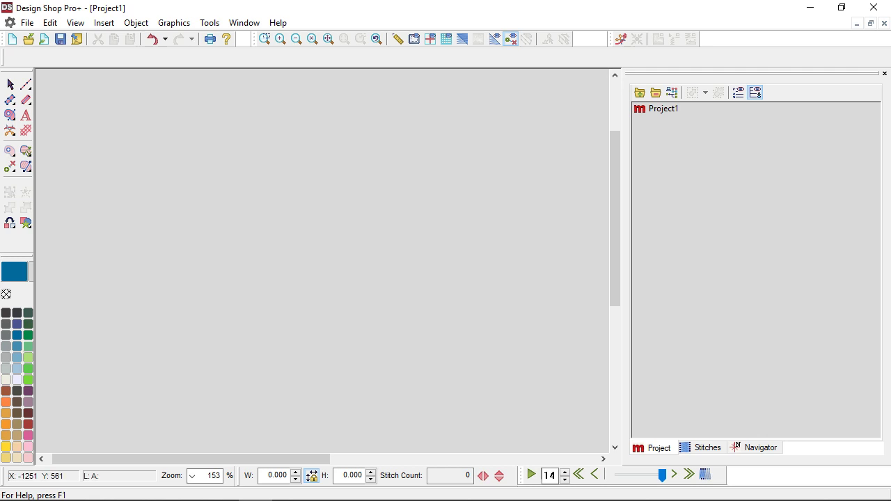
left_click(26, 115)
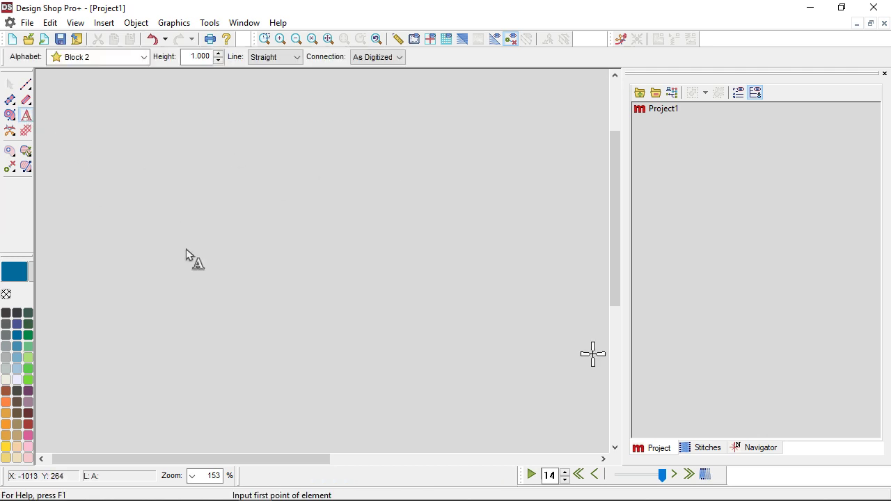
type("One")
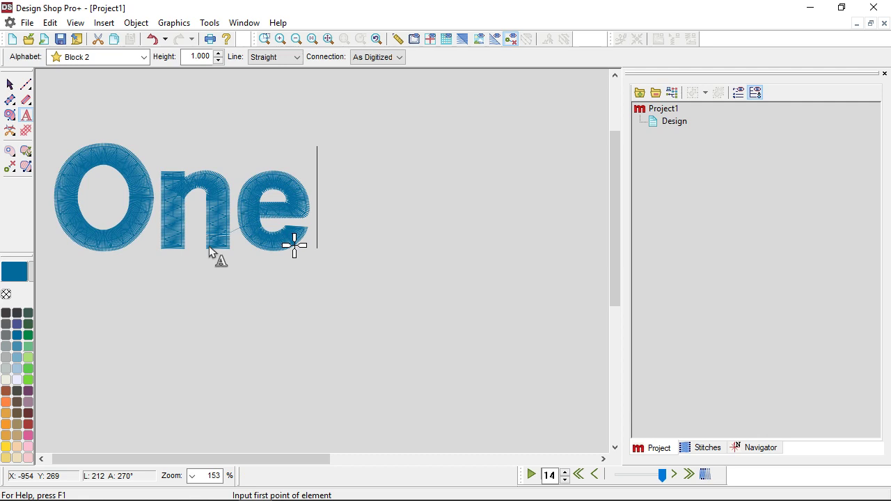
key("BackSpace")
type("ce ")
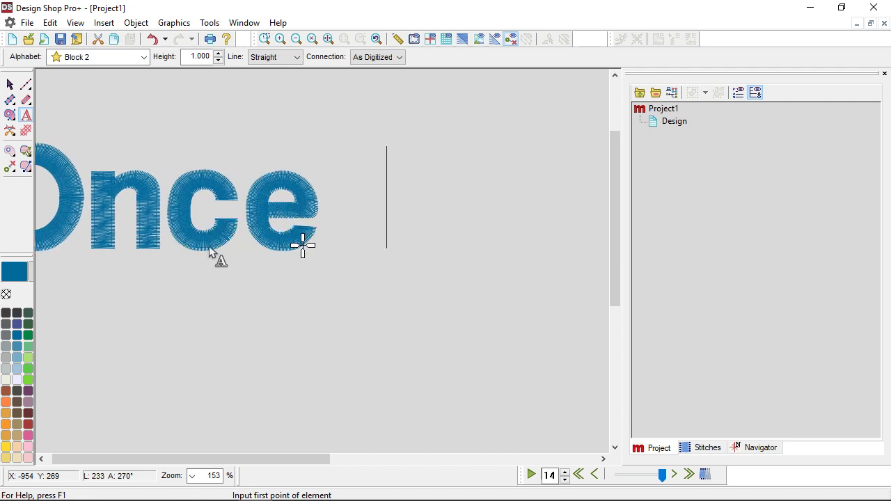
type("Upon")
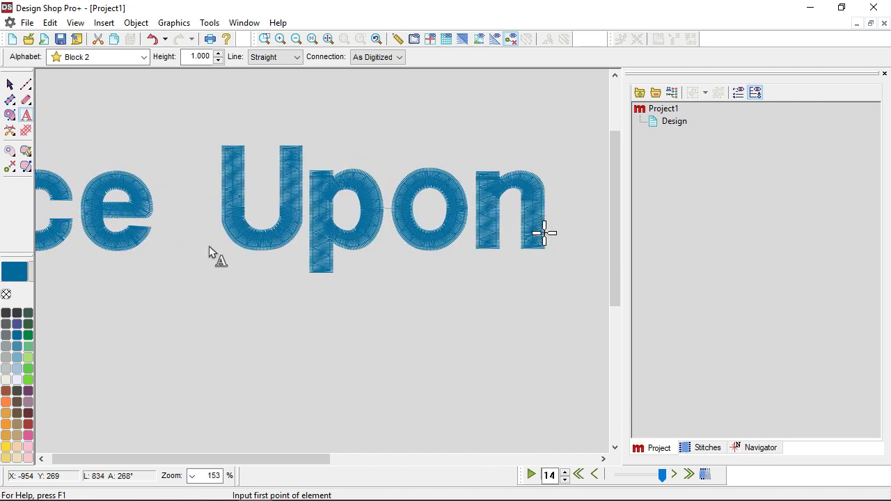
key("Escape")
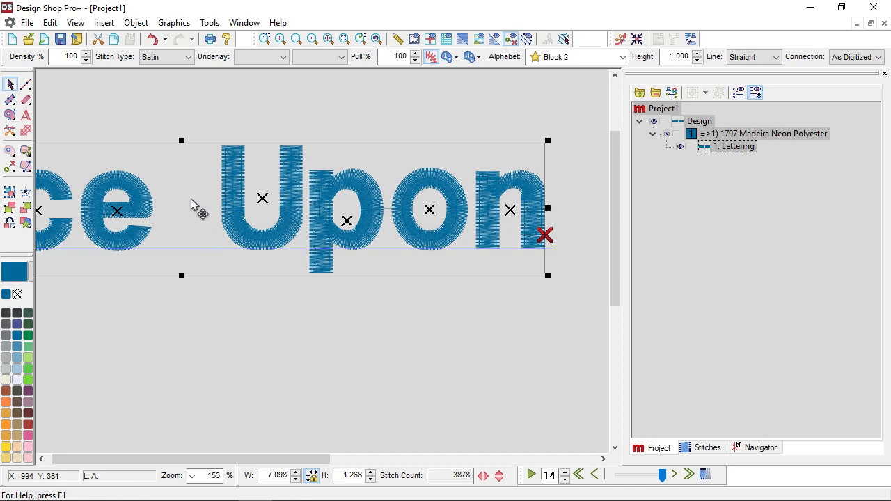
Change the alphabet of the whole "Once Upon" lettering to the serif alphabet Century
left_click(328, 38)
left_click(624, 57)
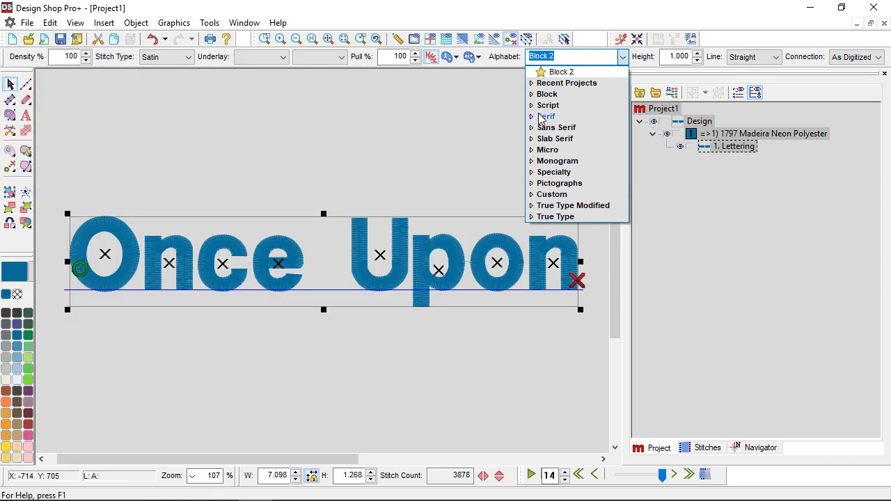
left_click(544, 117)
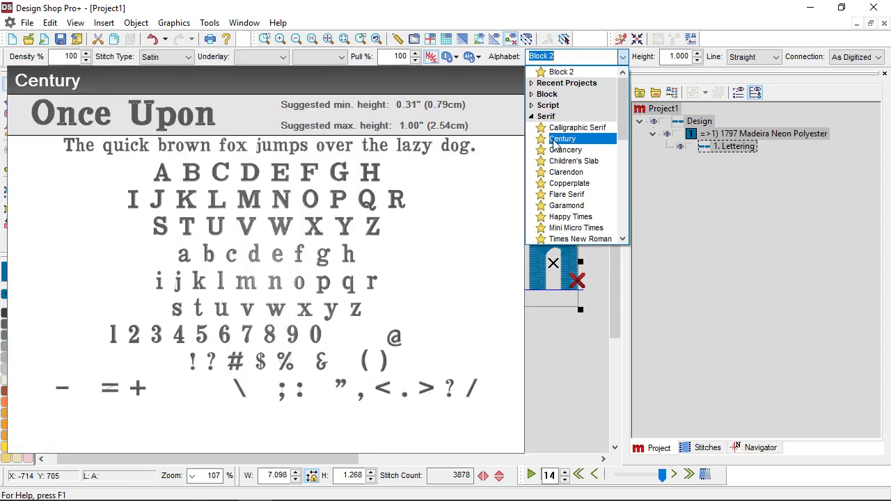
left_click(555, 142)
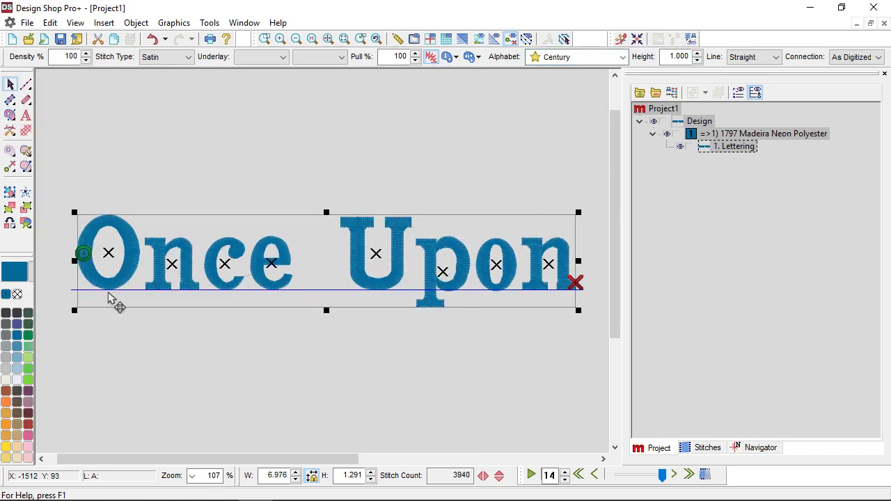
Enlarge only the initial O proportionally to a letter height of about 1.750 in and set its alphabet to Olde English
left_click(108, 254)
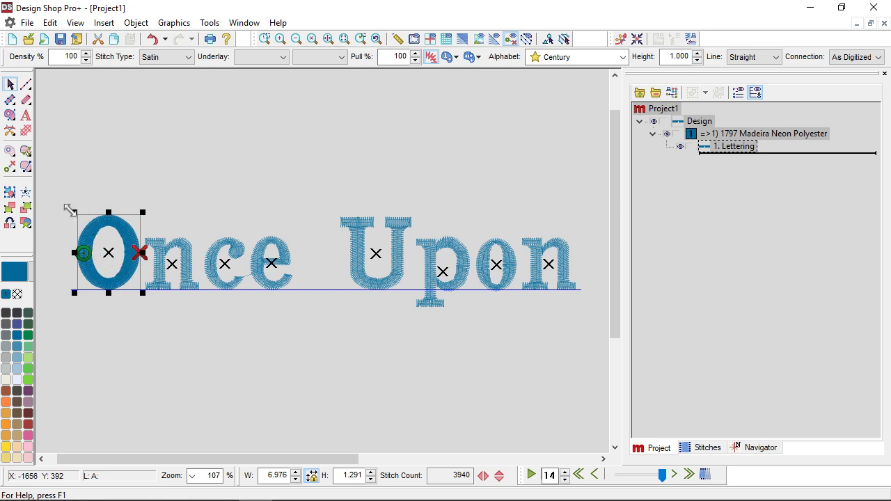
left_click_drag(69, 210, 50, 155)
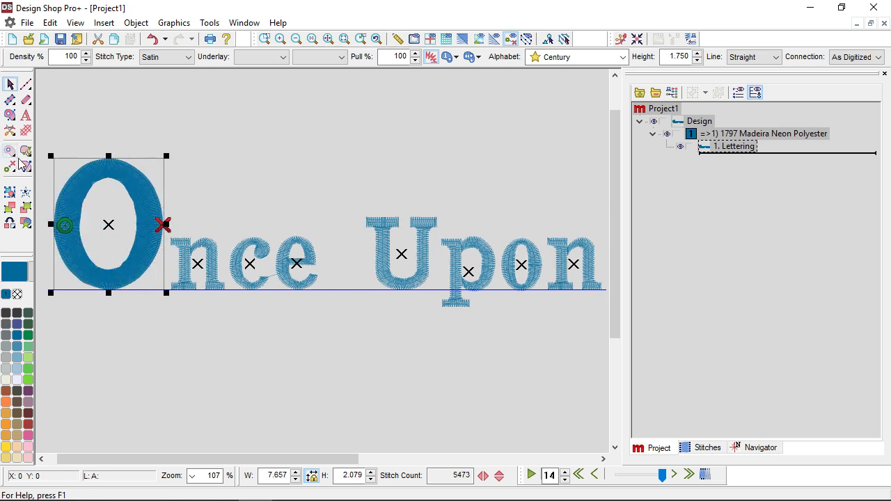
left_click(599, 57)
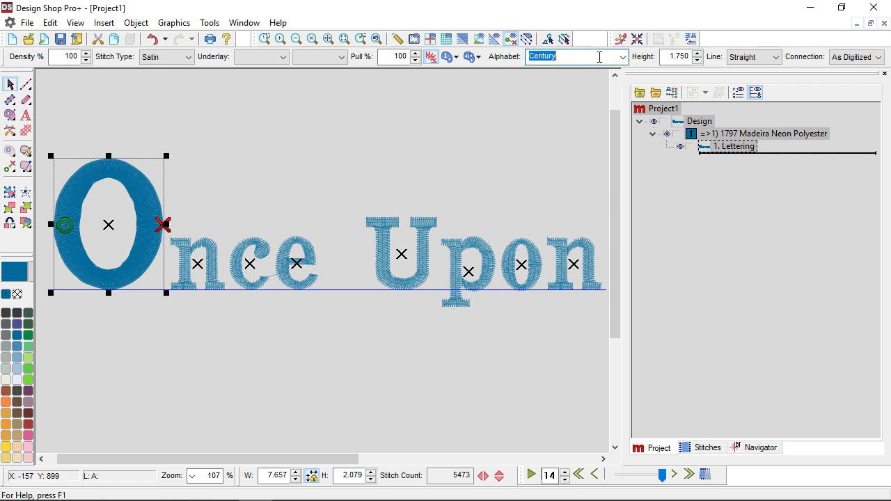
type("tud")
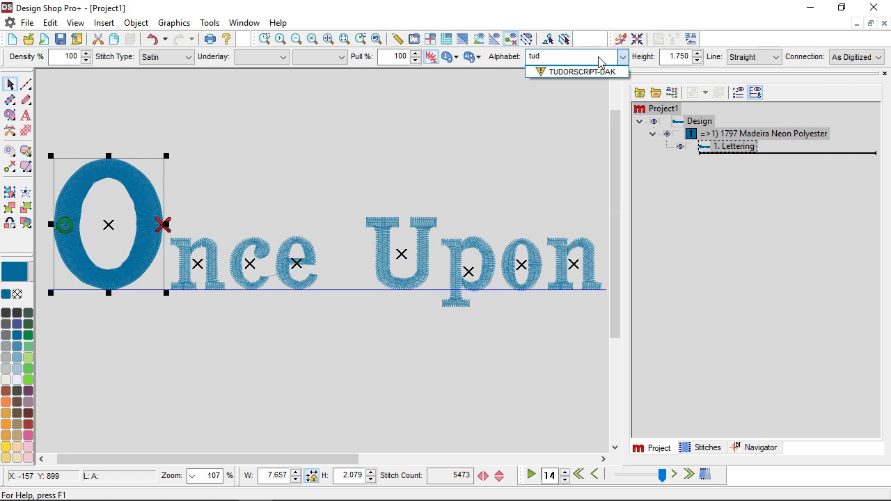
key("BackSpace")
key("BackSpace")
key("BackSpace")
type("old")
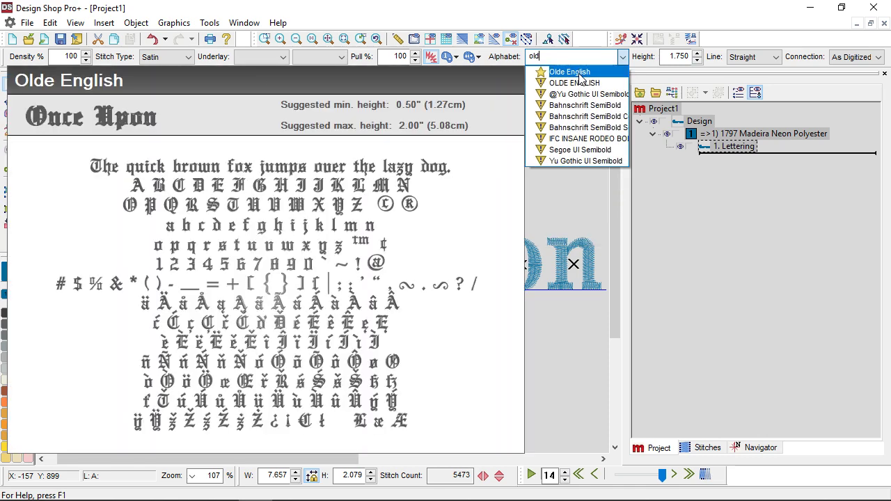
left_click(582, 72)
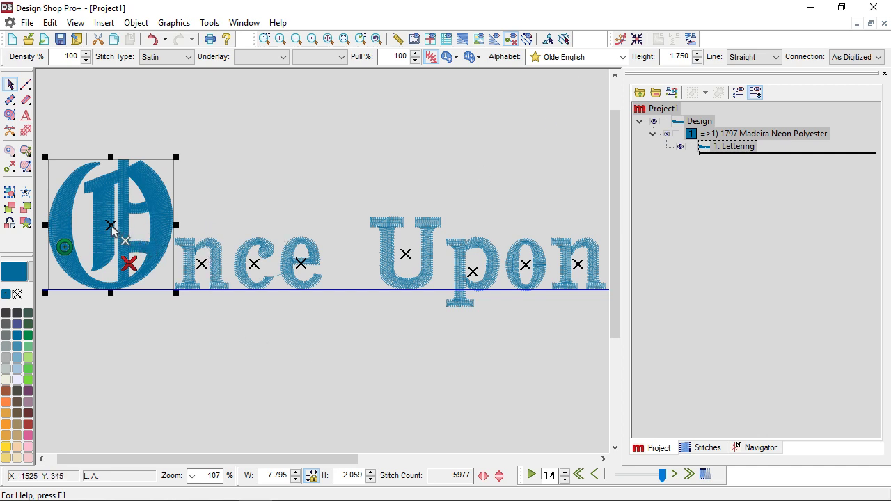
Move the initial O straight down so about a third of it hangs below the baseline, and recolour it red (1821 Madeira Poly Neon)
left_click_drag(112, 232, 113, 276)
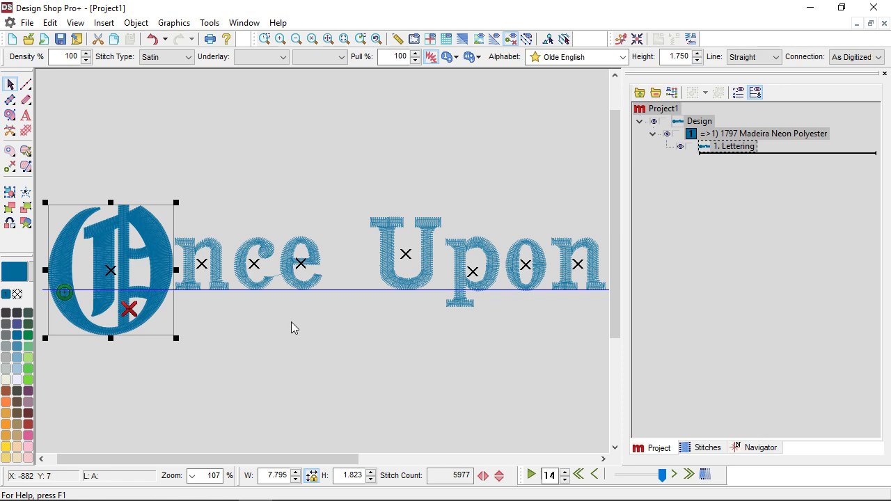
left_click(29, 427)
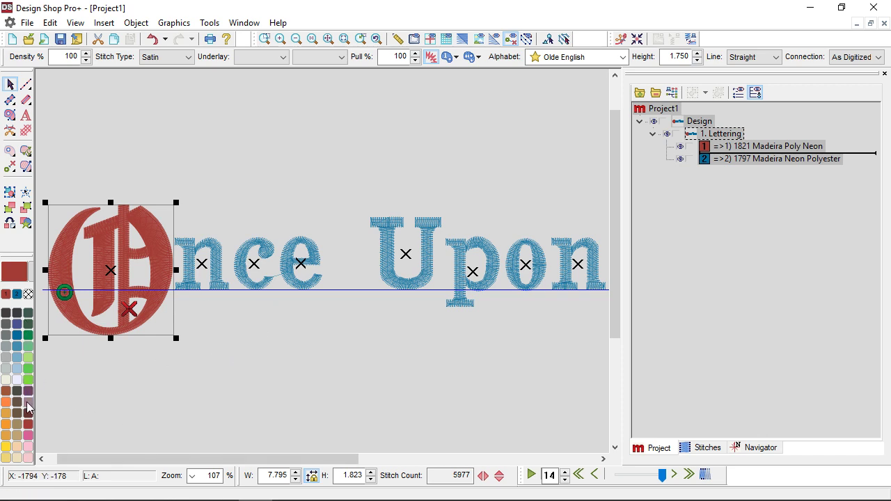
left_click(334, 346)
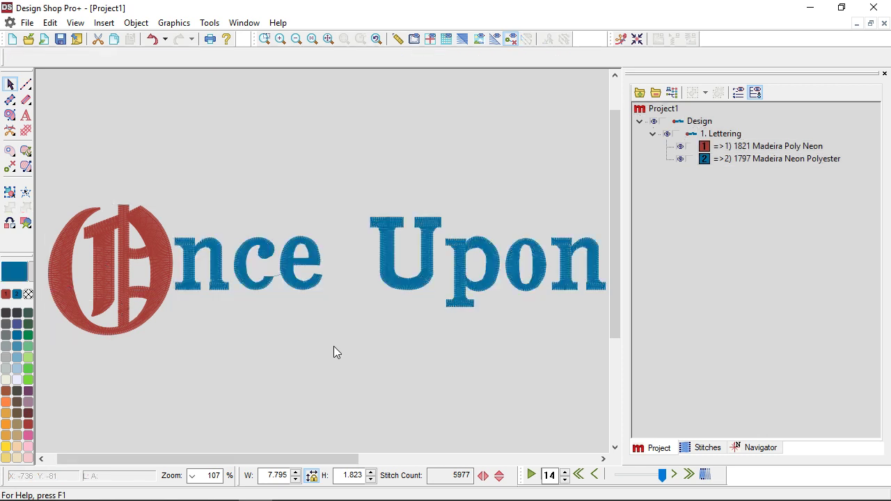